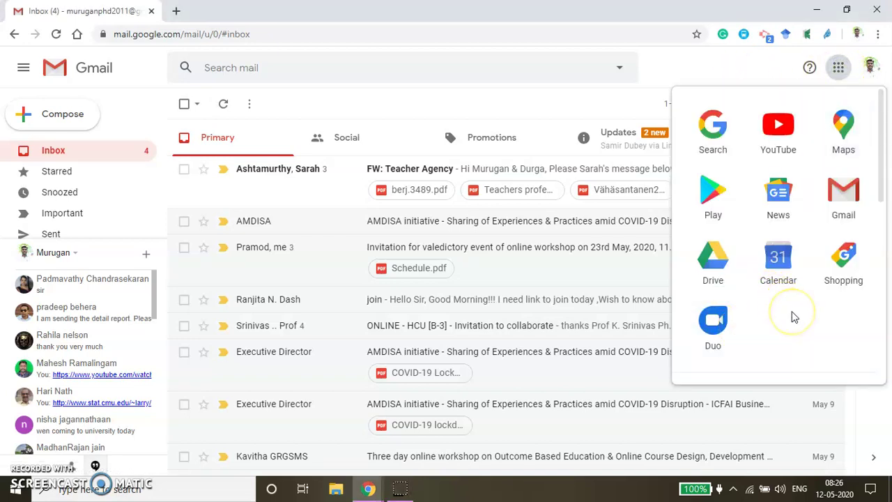
- Launch Google Classroom from Gmail's Google apps panel to reach the Classes page
scroll(788, 317, down, 5)
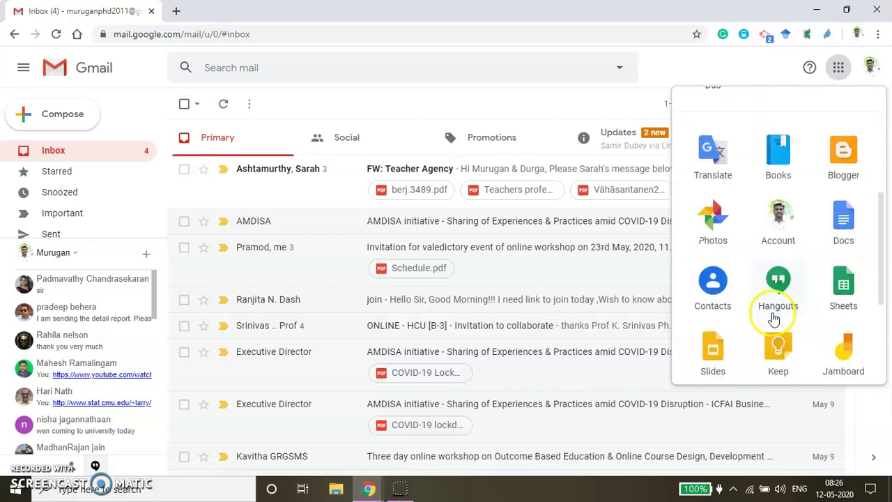
scroll(773, 316, down, 2)
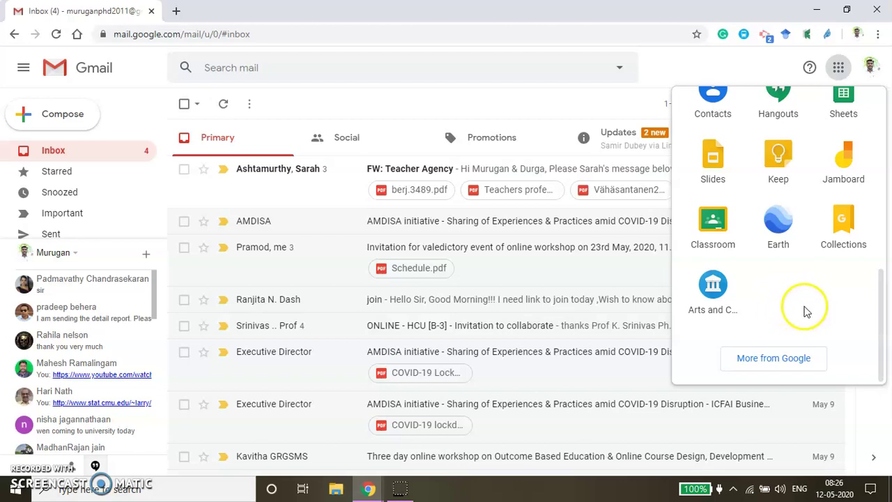
click(711, 234)
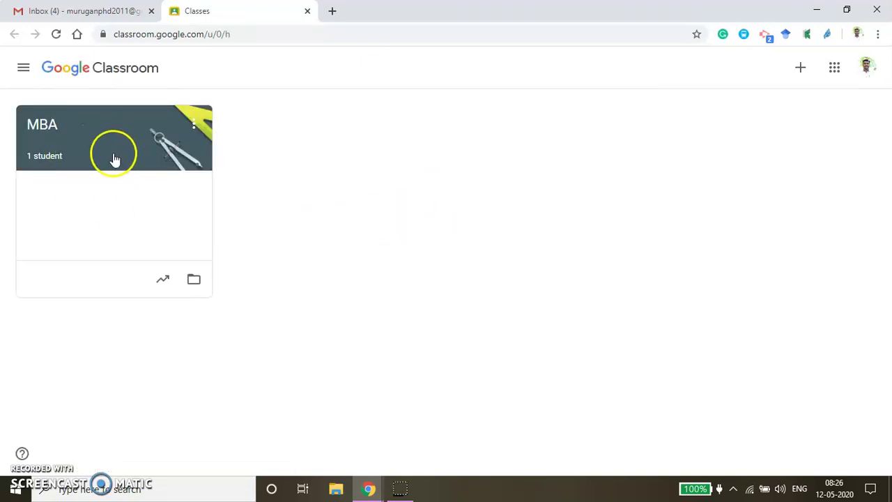
- Open the MBA class's Classwork page at Introduction to Research and bring up the Create menu
click(95, 152)
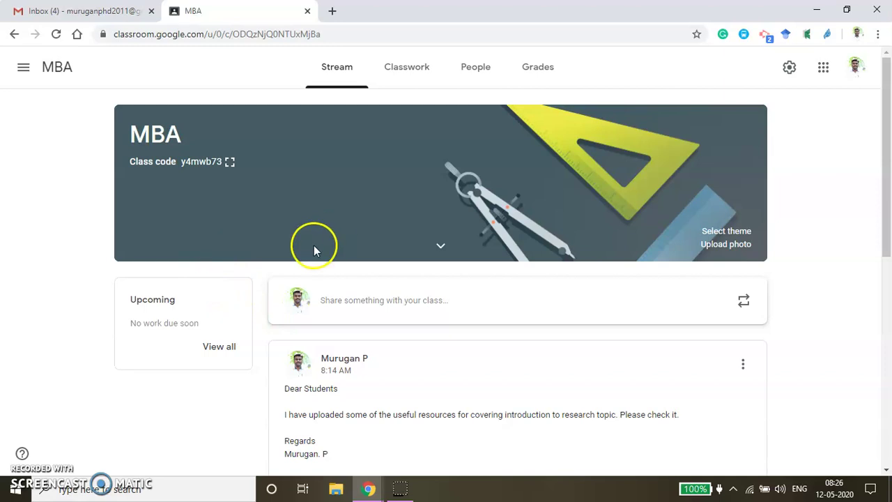
scroll(394, 265, down, 3)
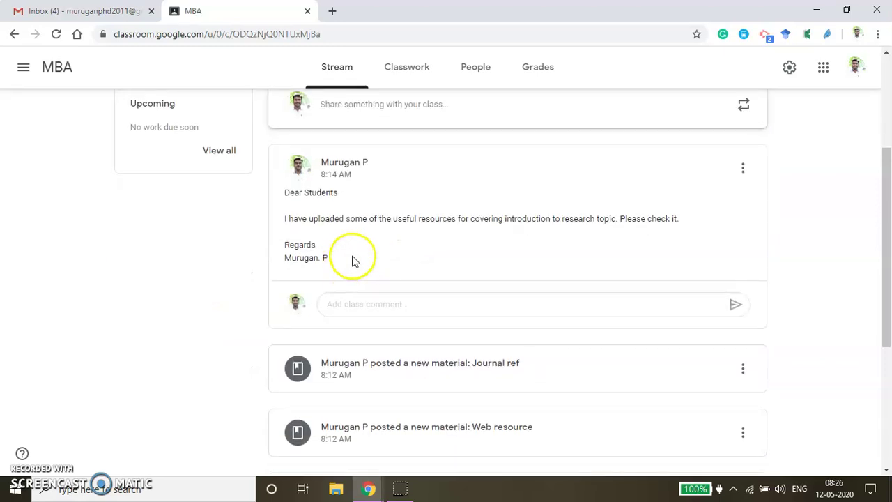
scroll(355, 259, up, 3)
click(408, 66)
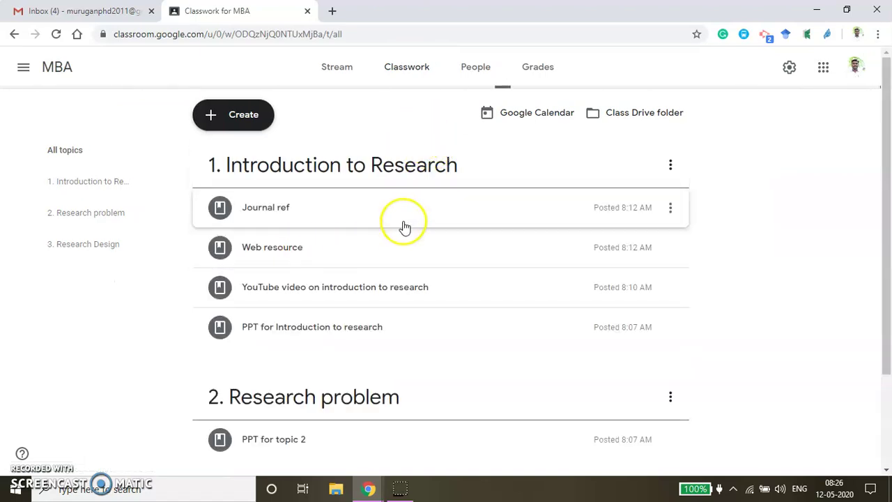
scroll(363, 244, down, 2)
scroll(329, 267, up, 2)
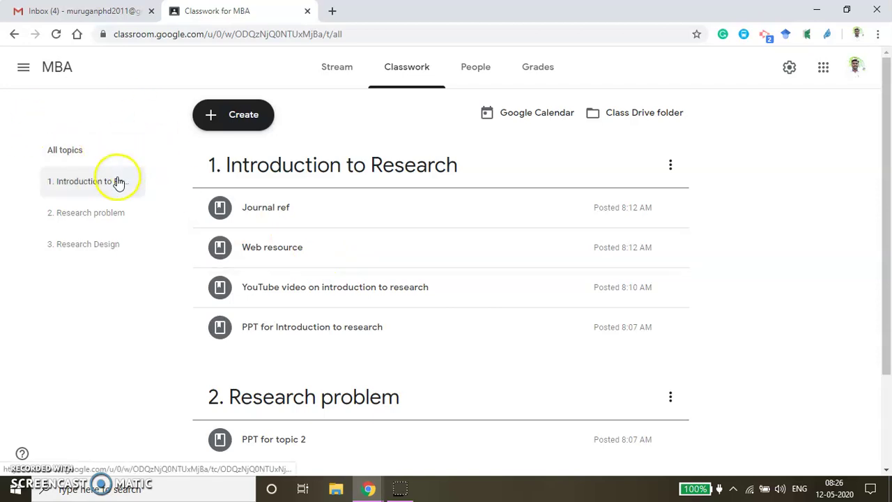
click(142, 183)
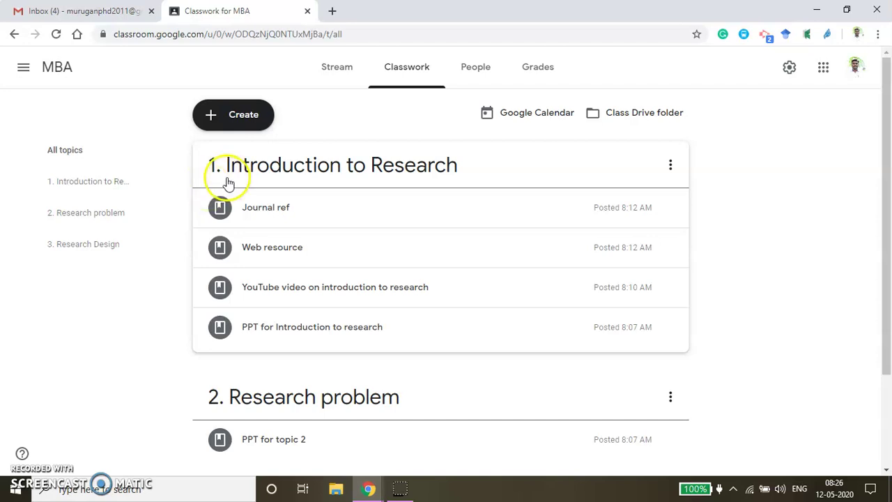
click(230, 125)
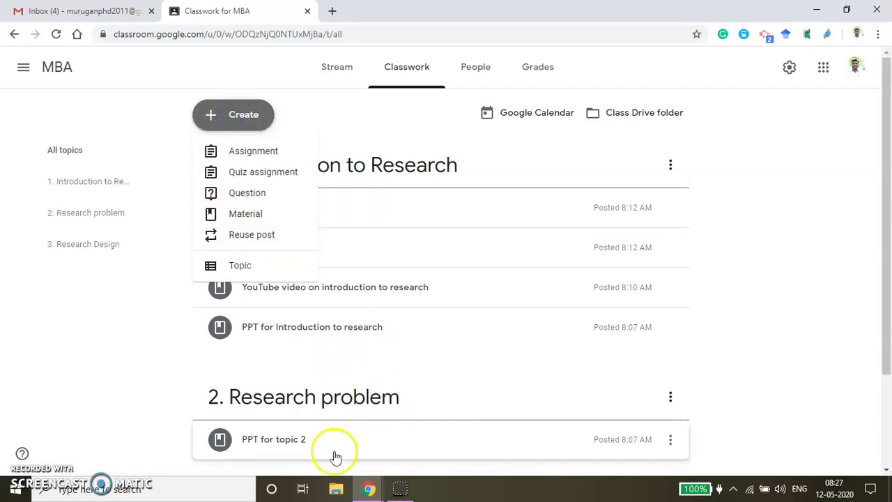
- Start a new assignment titled 'Assignment 1'
click(251, 155)
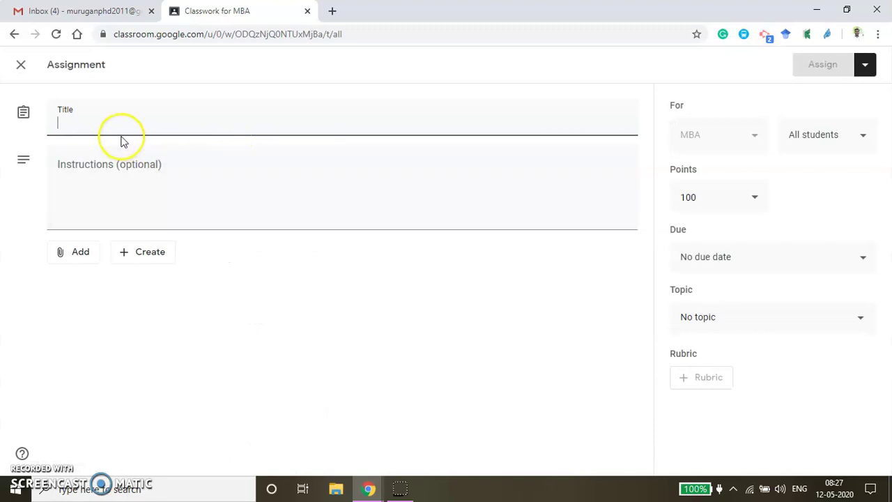
text(Assignment 1)
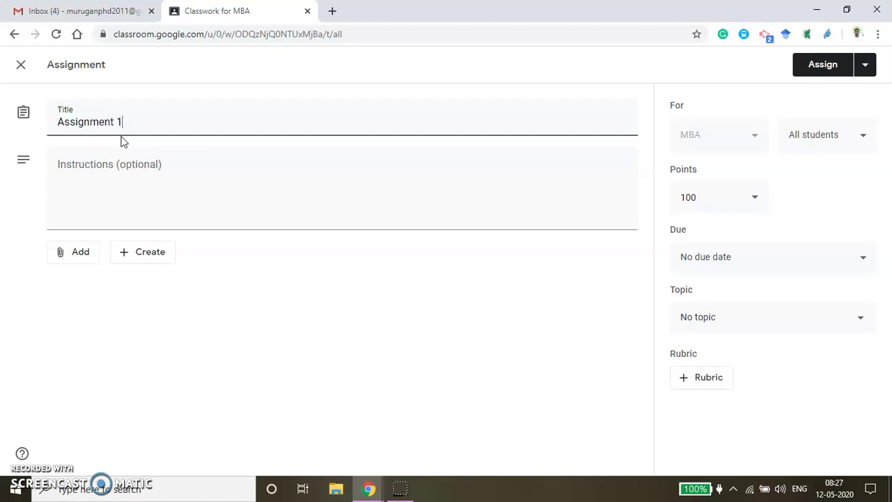
click(127, 169)
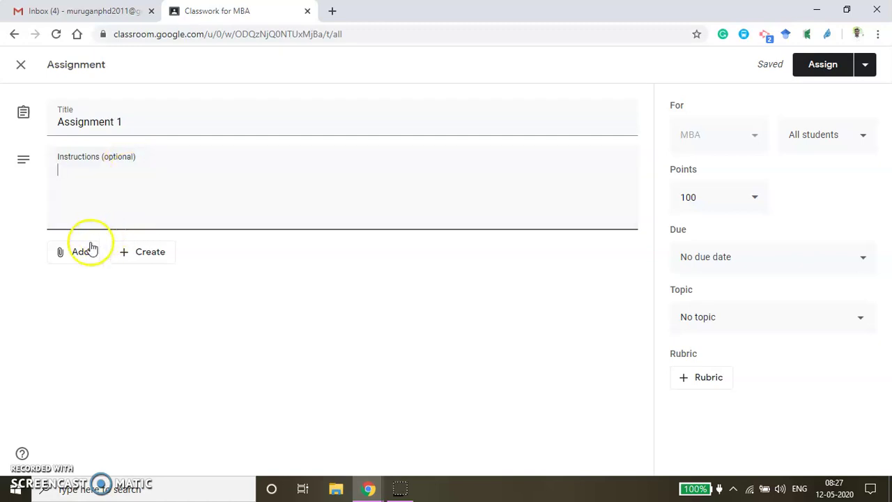
- Attach a newly created blank Google Doc to the assignment
click(75, 258)
click(91, 279)
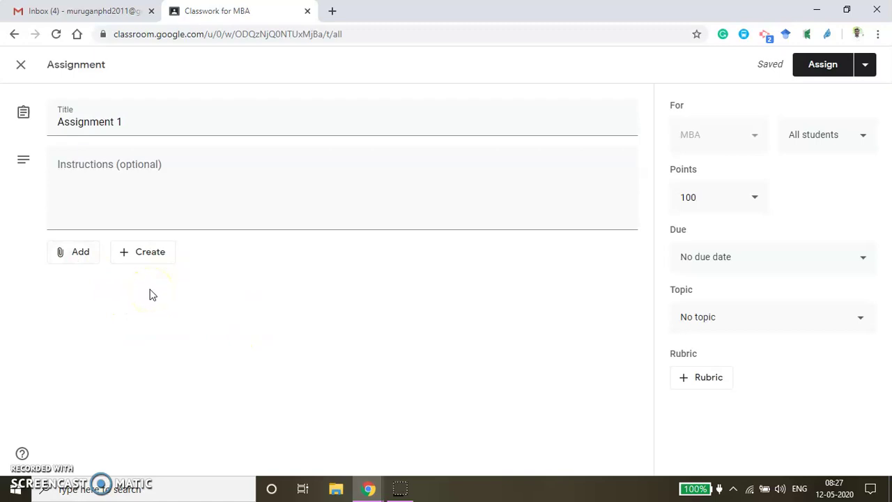
click(81, 253)
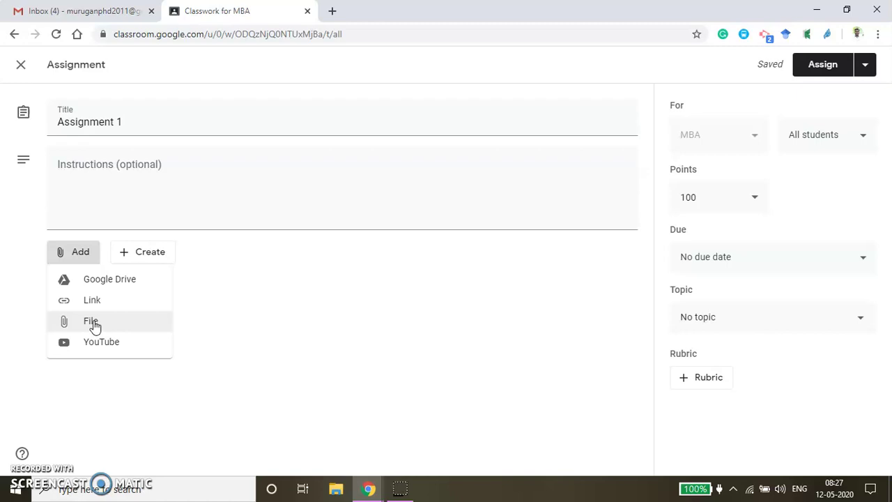
click(94, 323)
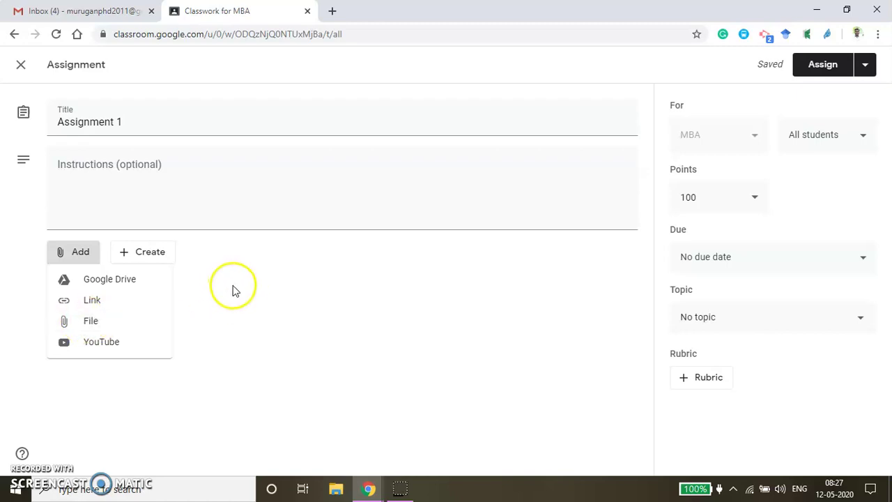
click(144, 251)
click(157, 282)
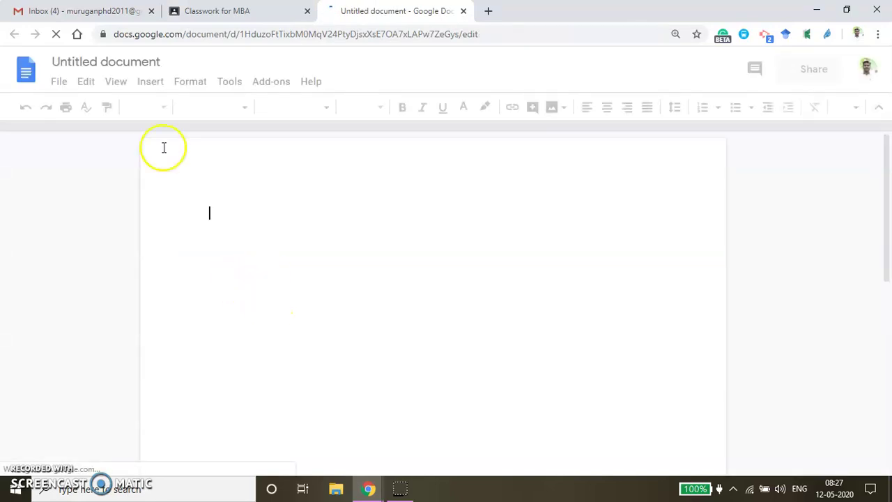
- Rename the untitled document to 'Assignment 1'
click(111, 62)
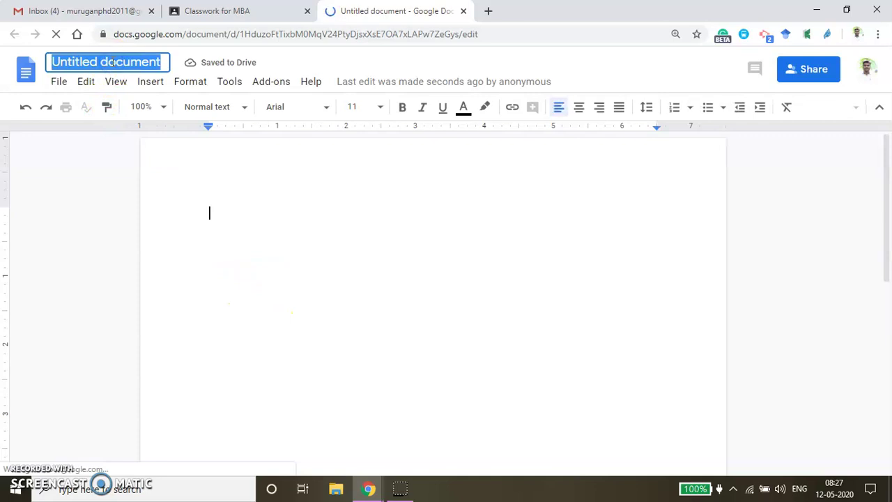
text(A)
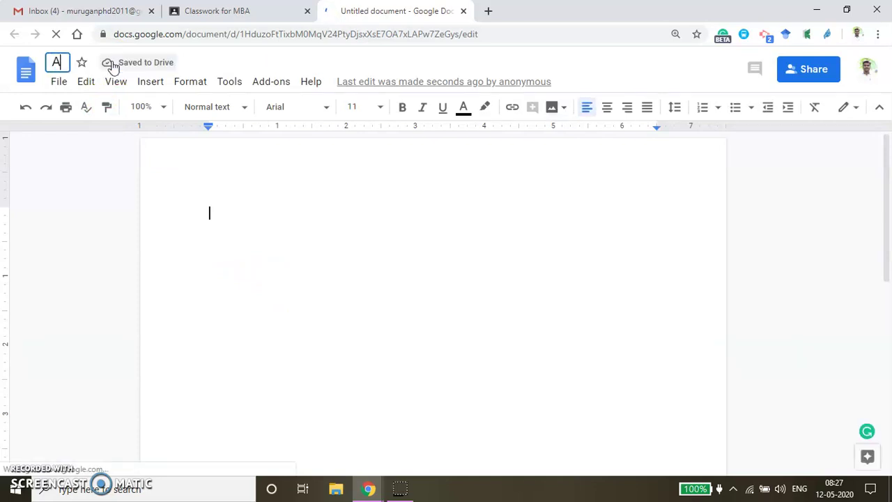
text(ssignment 1)
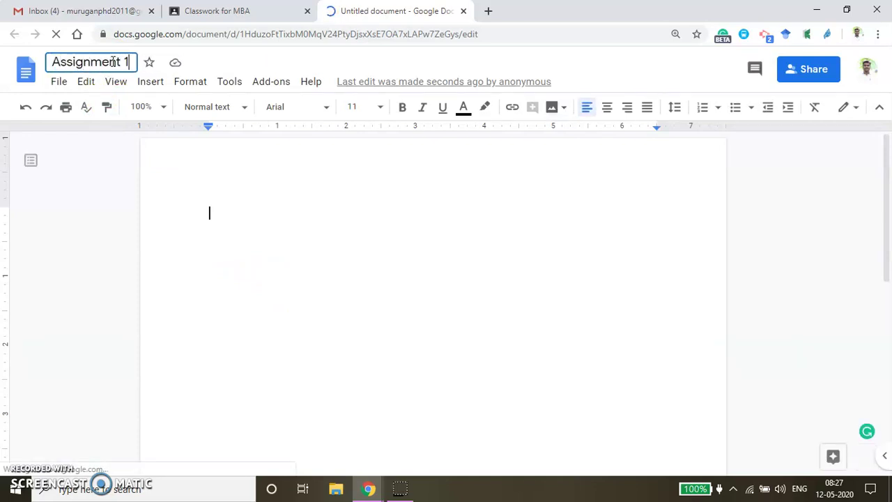
click(210, 215)
- Type the heading 'Assignment', accepting the spelling correction
text(A)
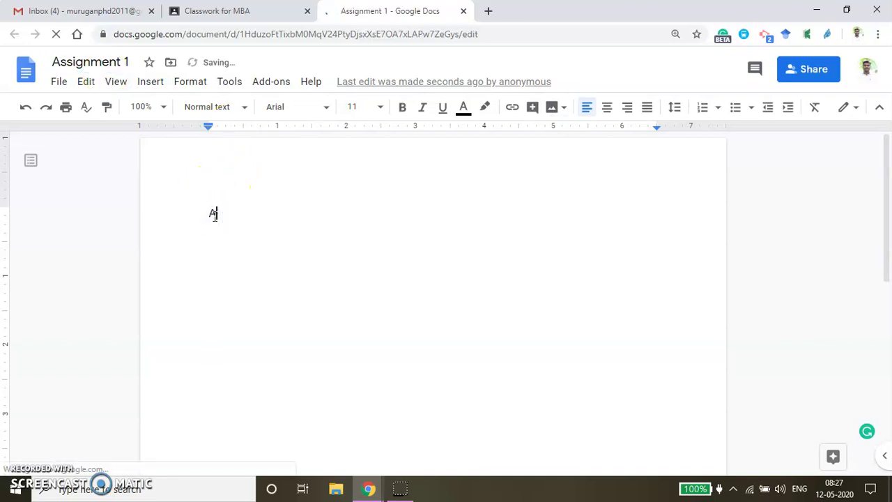
text(ssignement)
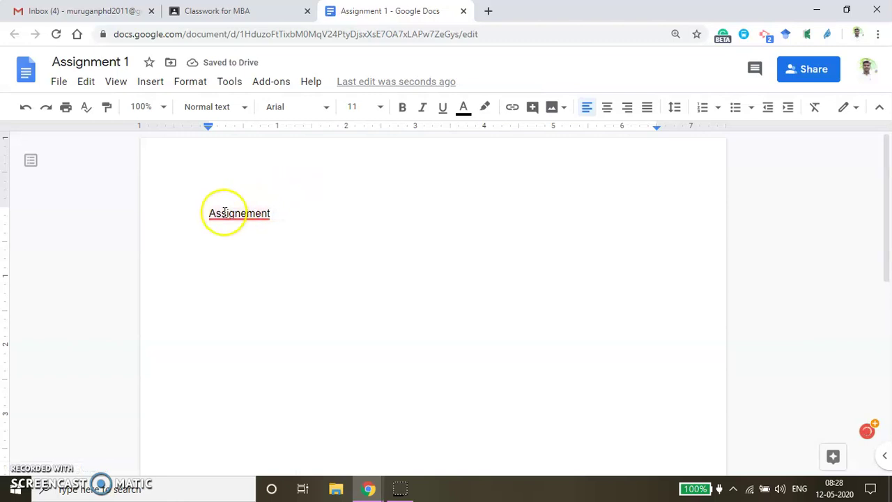
click(224, 214)
click(259, 244)
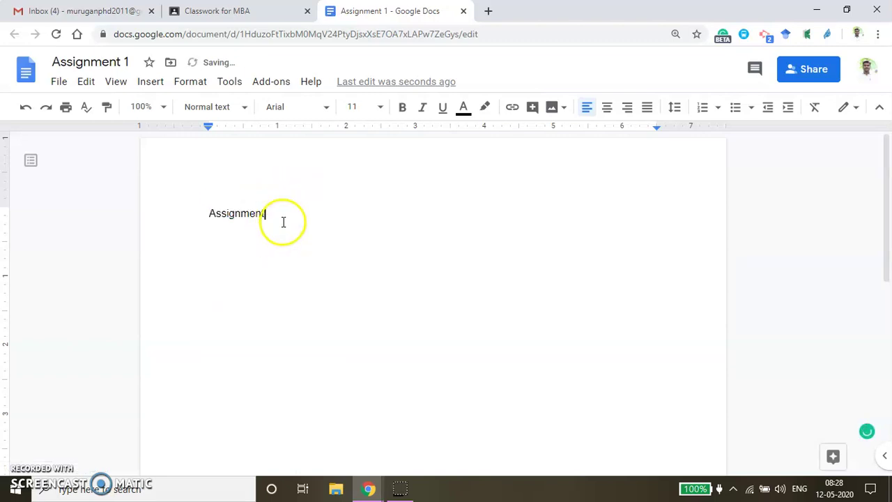
key(Return)
- Add numbered questions 'What is research?' and 'What is the role theory in research?'
text(1. )
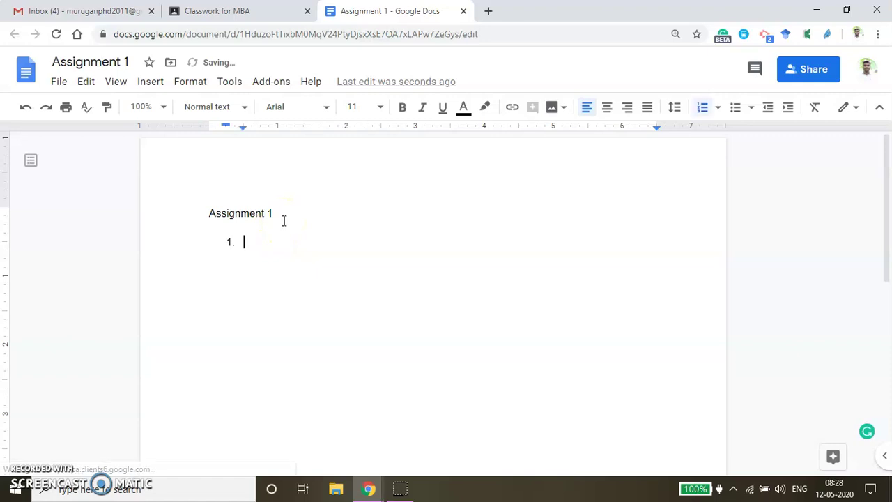
text(What)
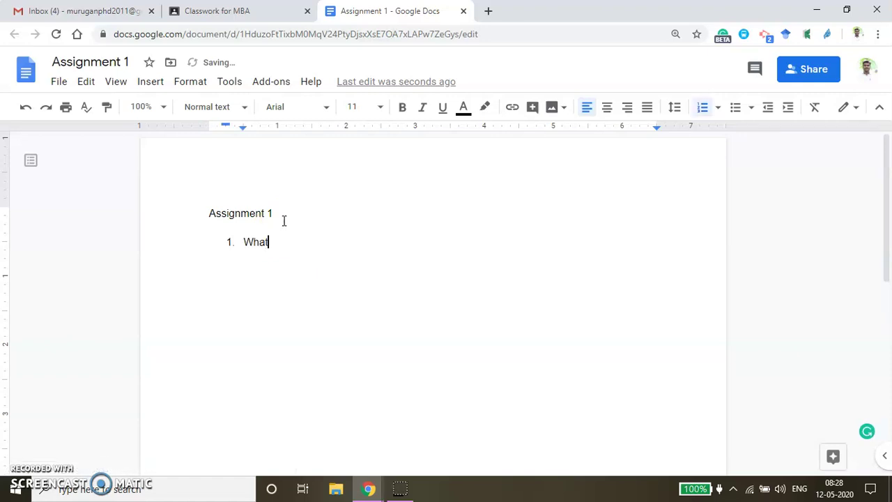
text( is research?)
key(Return)
key(Return)
key(Return)
key(Return)
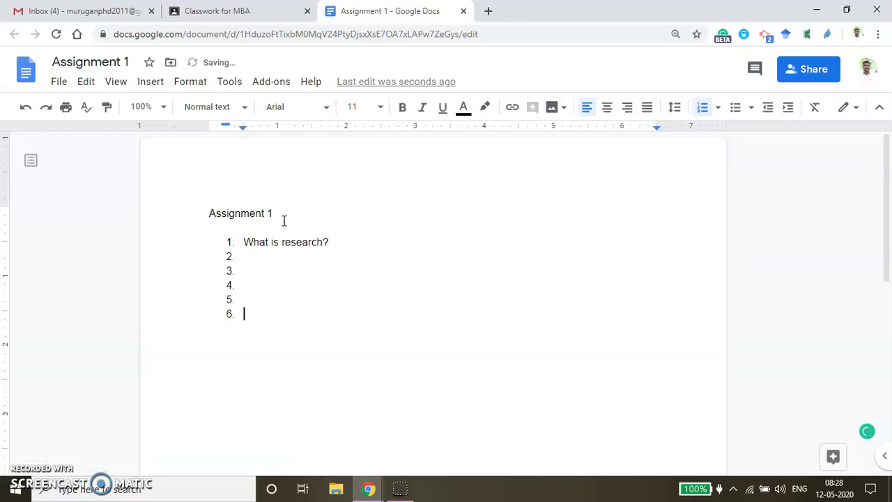
key(BackSpace)
key(BackSpace)
key(BackSpace)
key(BackSpace)
key(BackSpace)
key(BackSpace)
key(BackSpace)
key(BackSpace)
key(BackSpace)
key(BackSpace)
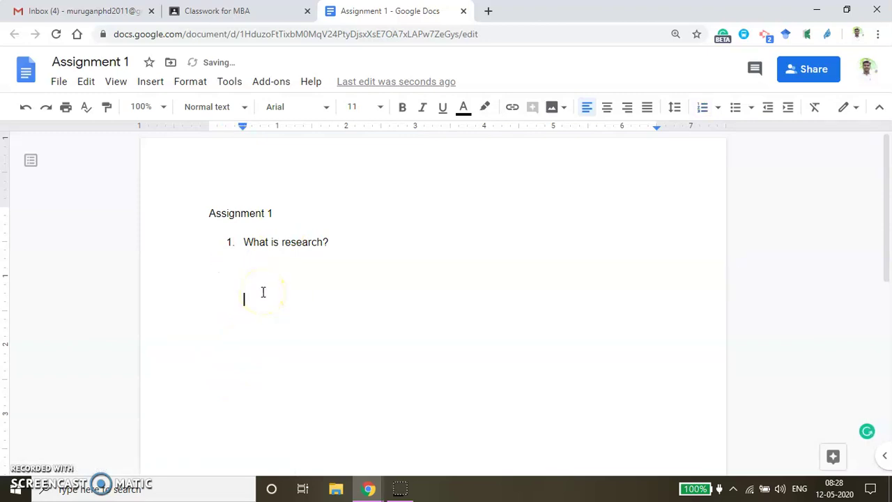
key(ctrl+shift+7)
text(WHa)
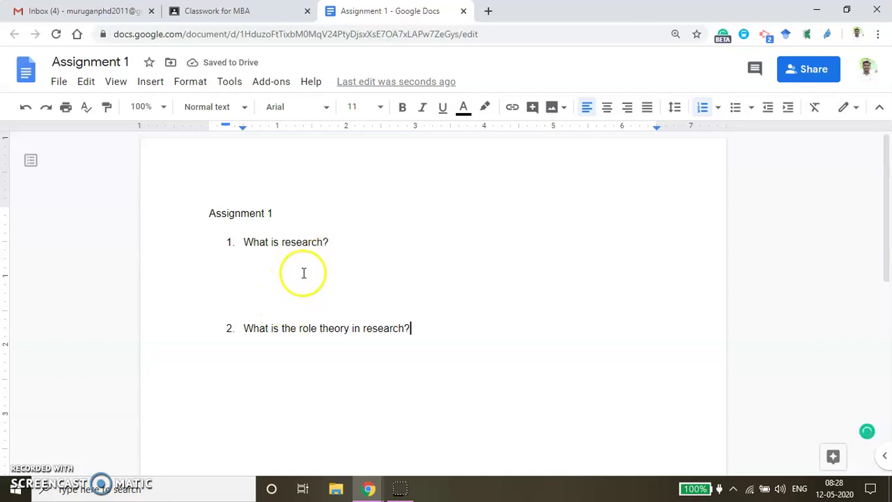
- Set Assignment 1's due date to Thu, May 14, 11:59 PM
click(248, 13)
click(741, 258)
click(744, 315)
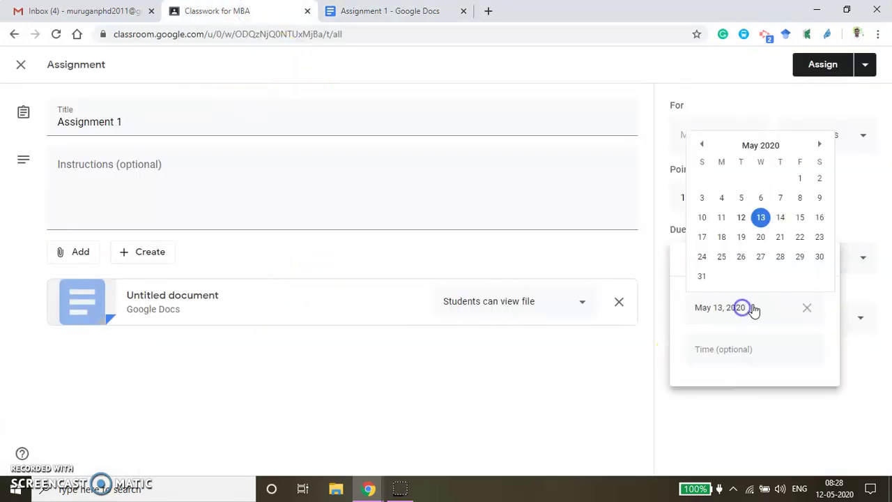
click(798, 218)
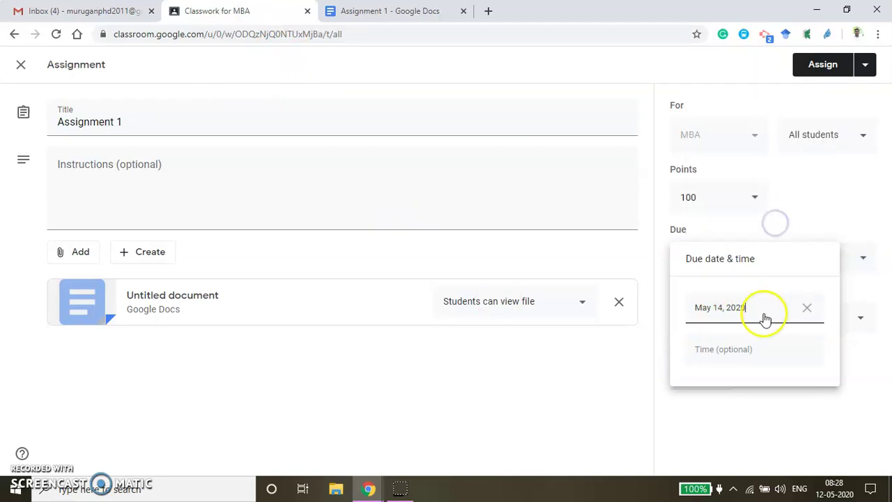
click(731, 350)
click(644, 352)
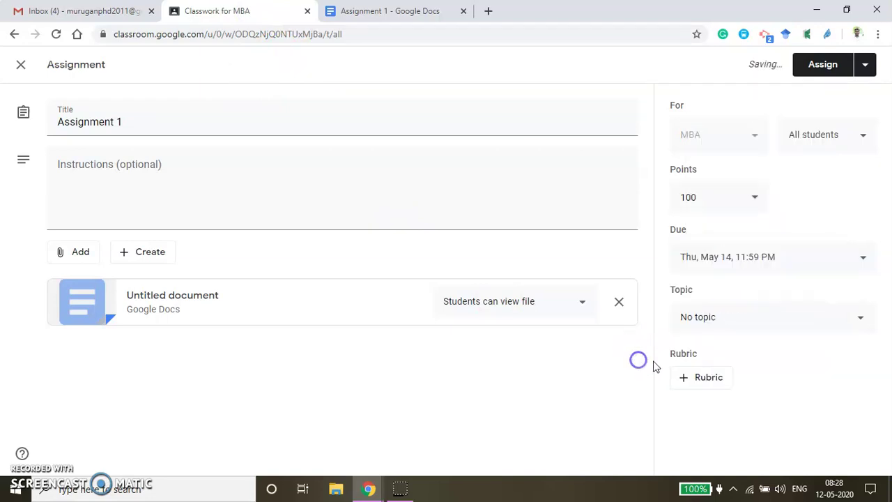
- File it under topic 1. Introduction to Research and make a doc copy for each student
click(756, 322)
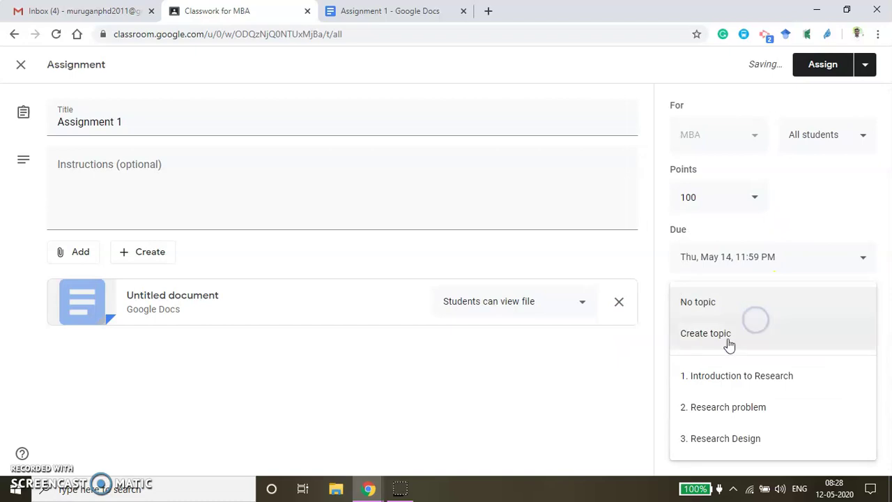
click(683, 377)
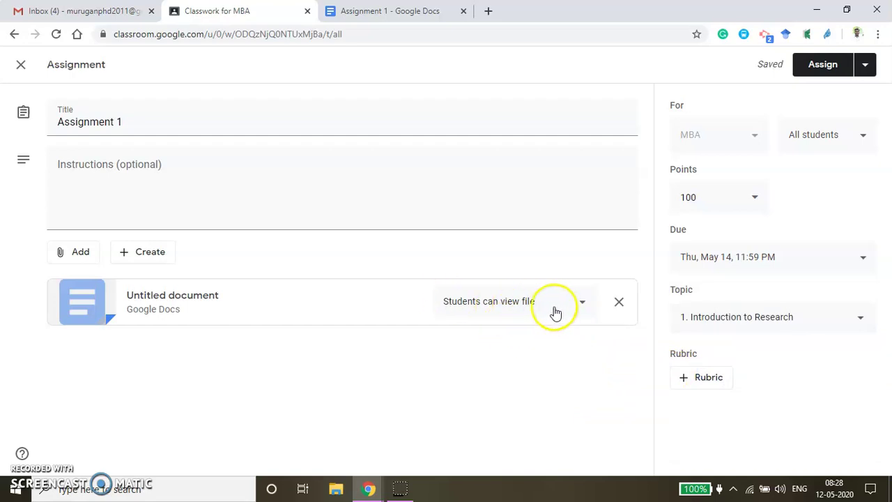
click(577, 304)
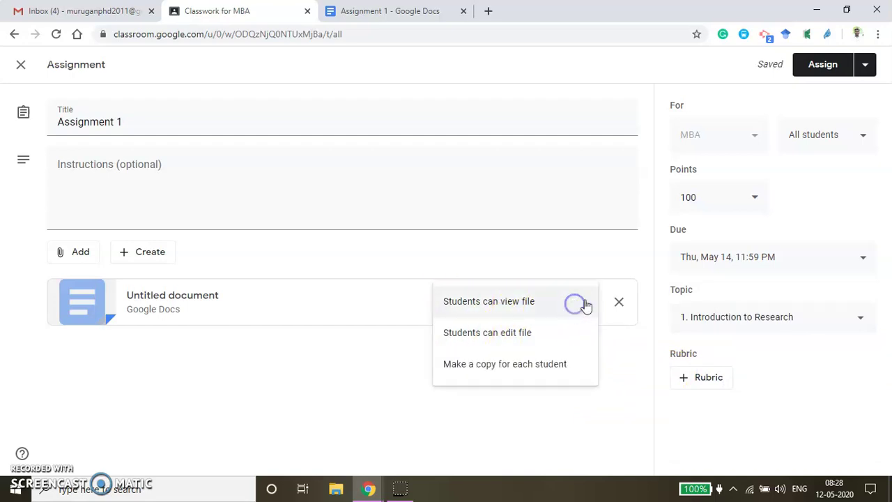
click(492, 370)
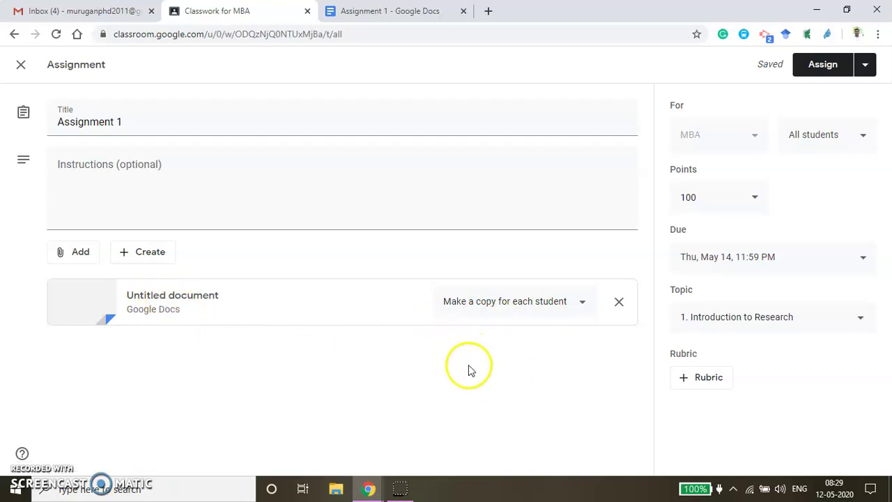
click(865, 64)
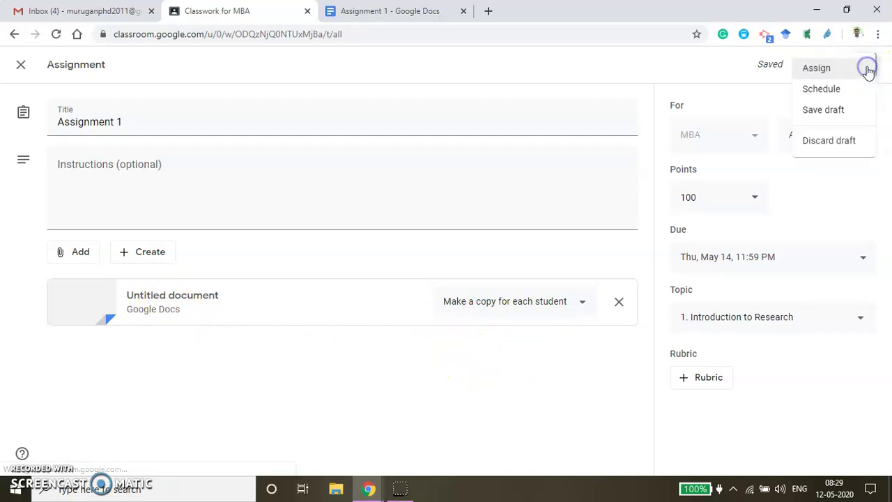
- Cancel scheduling and post Assignment 1 to the class immediately
click(838, 95)
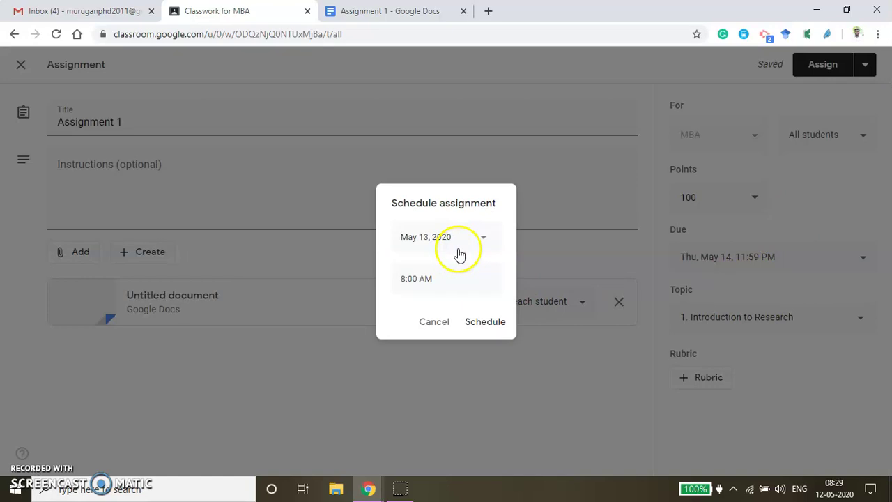
click(437, 322)
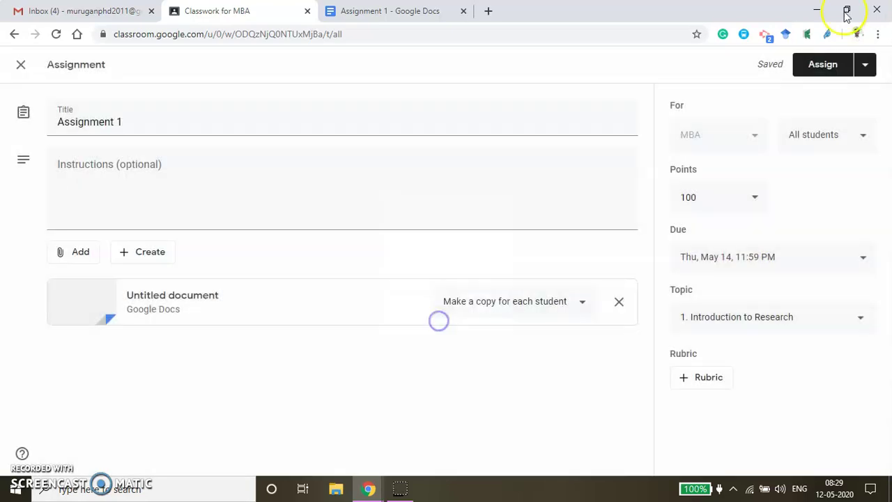
click(830, 70)
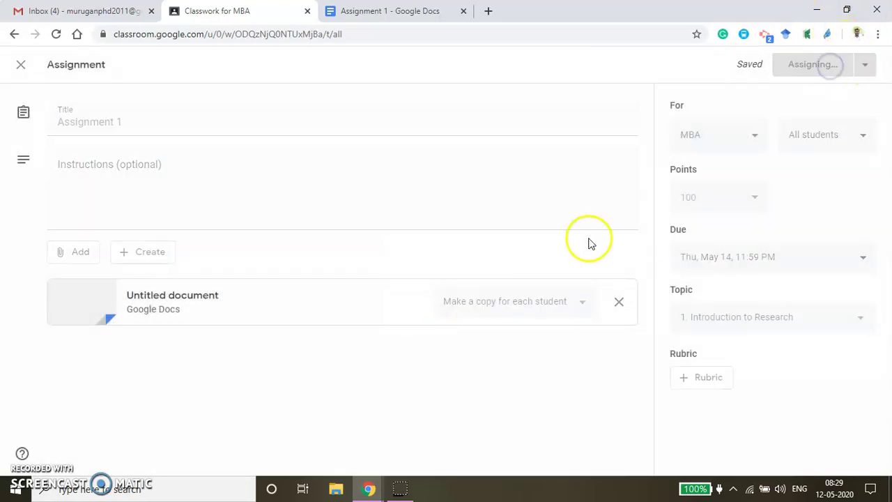
- Close the Assignment 1 Docs tab and switch to the student's incognito window
click(464, 11)
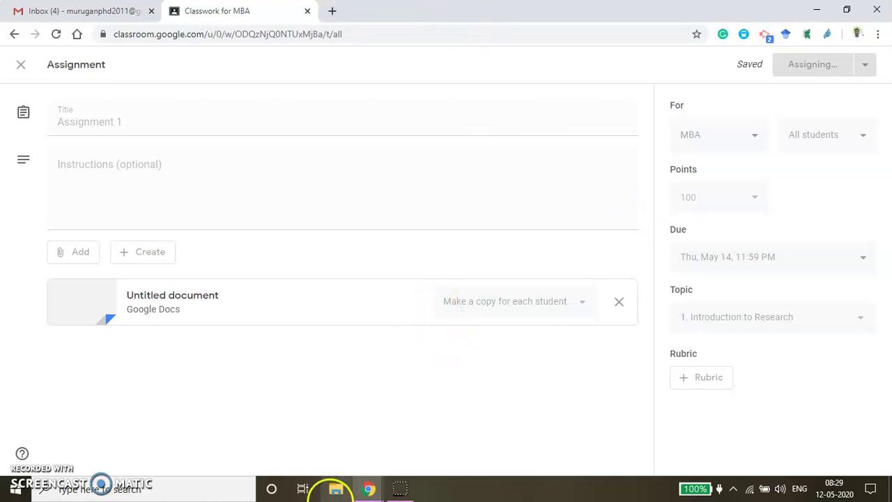
click(371, 491)
click(441, 418)
click(82, 12)
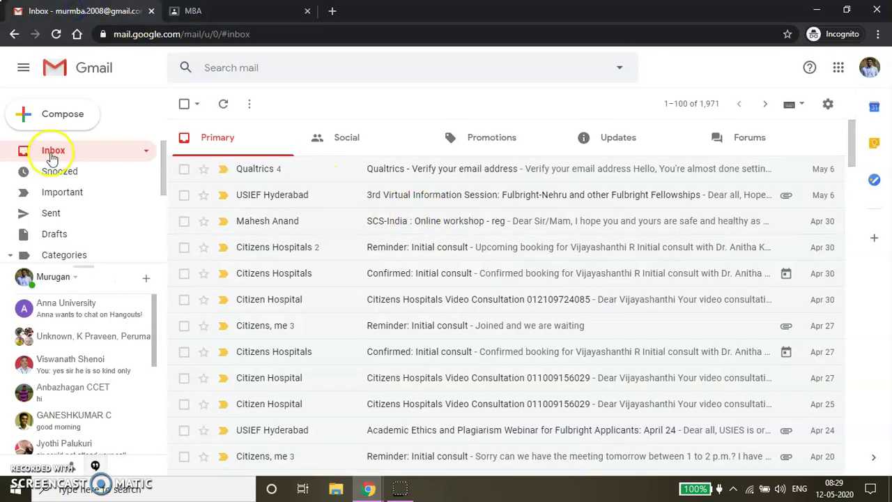
click(51, 155)
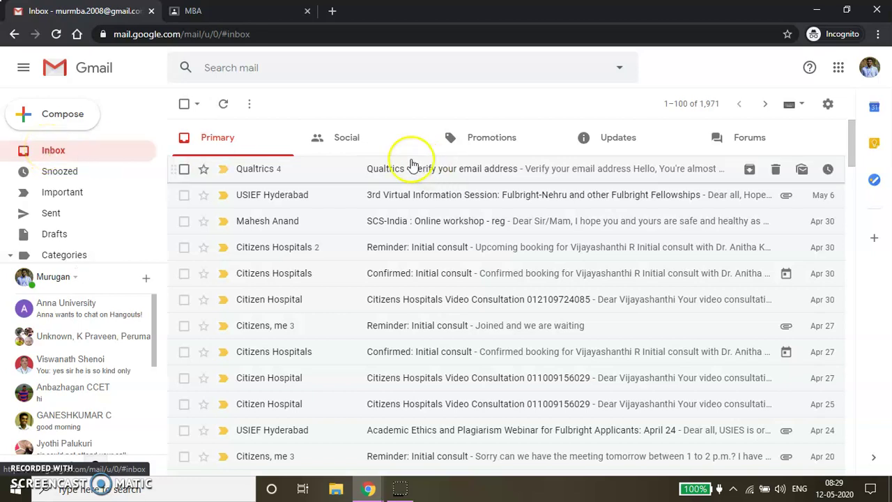
click(53, 150)
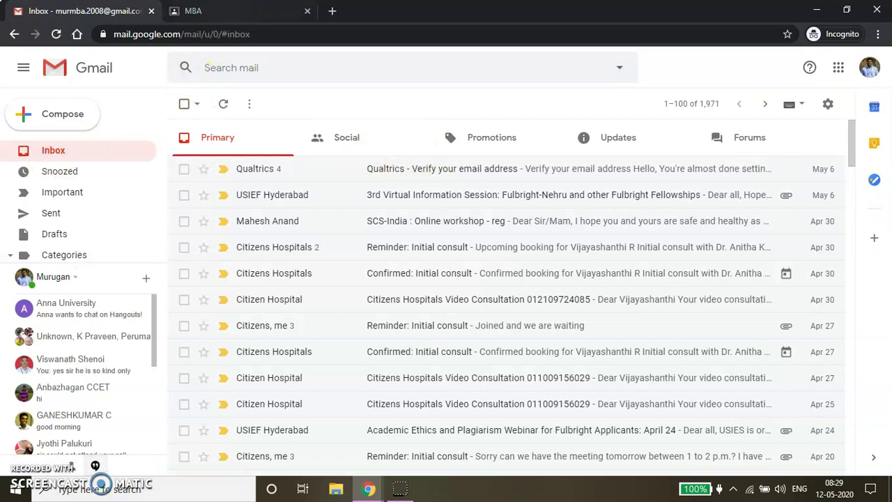
click(198, 11)
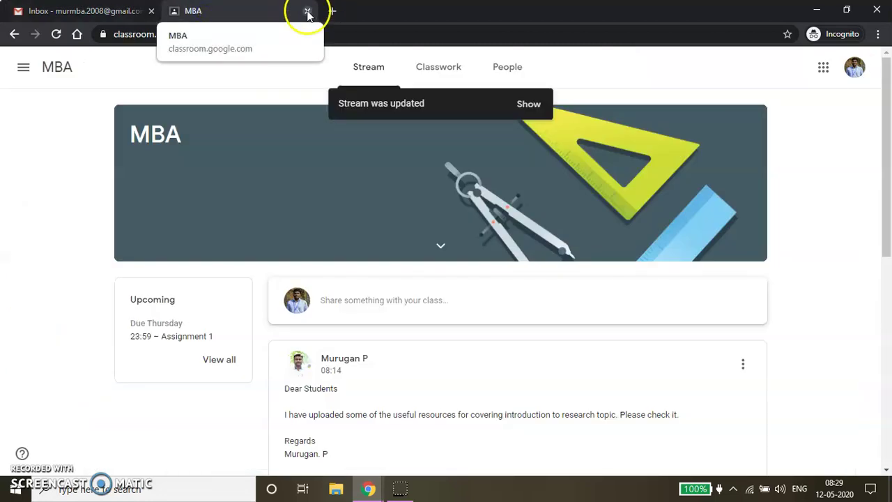
- Reload the student's MBA class stream so Assignment 1 appears under Upcoming
click(213, 36)
key(Return)
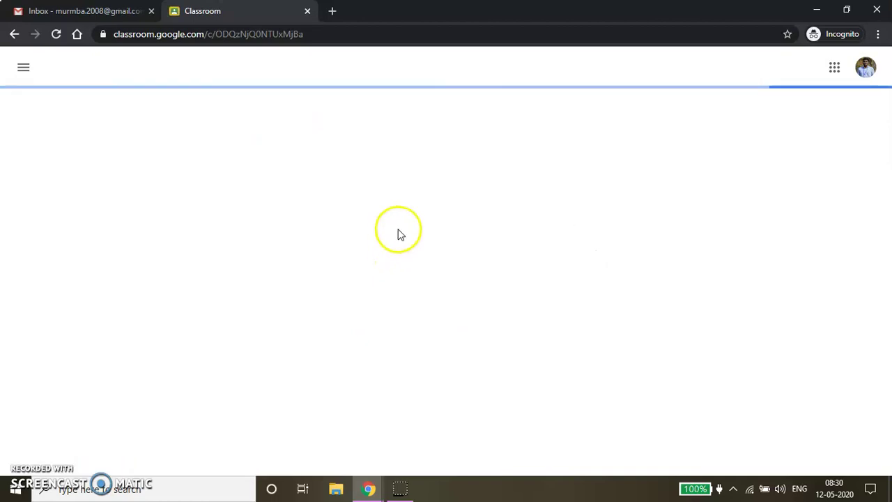
click(375, 493)
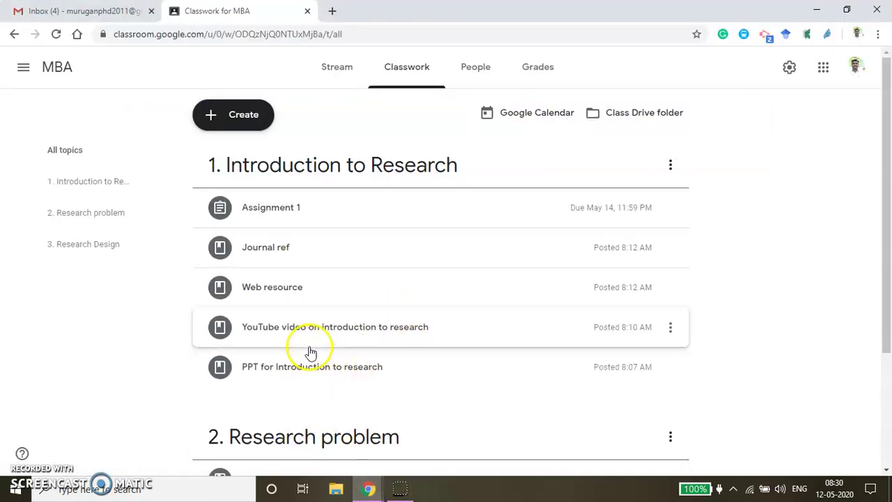
mouse_move(380, 491)
click(436, 433)
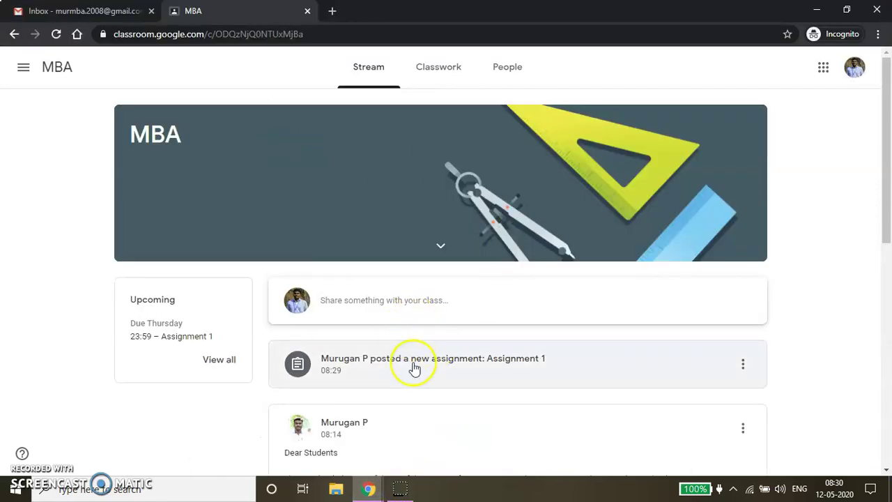
scroll(434, 377, down, 1)
scroll(433, 378, down, 3)
scroll(405, 376, up, 1)
scroll(314, 352, up, 3)
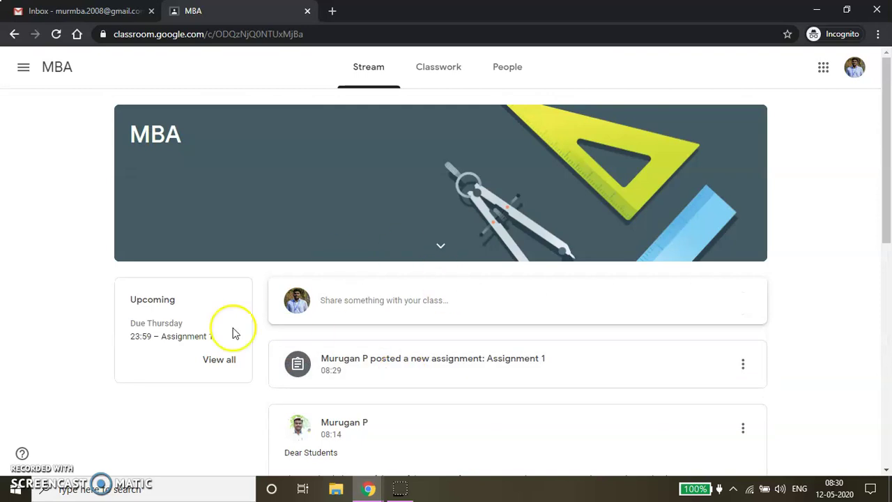
scroll(265, 331, down, 1)
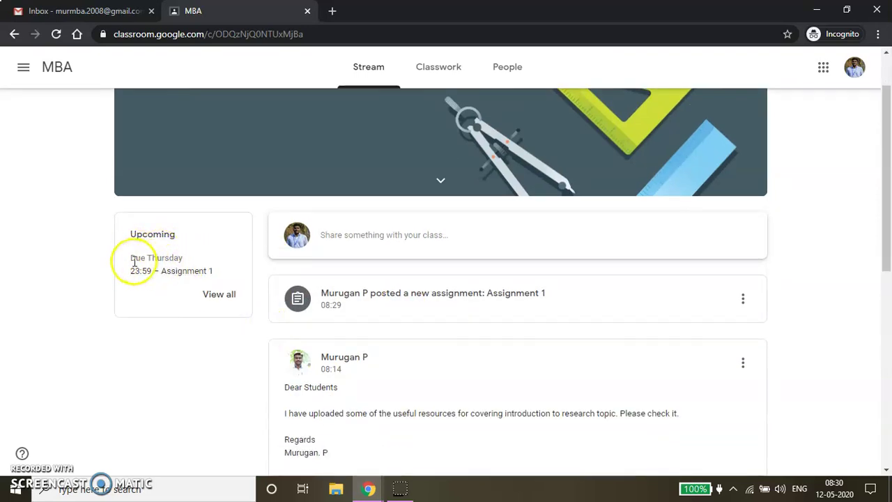
- Open Assignment 1's details, dismiss the comments tip, and open the student's document copy
click(183, 278)
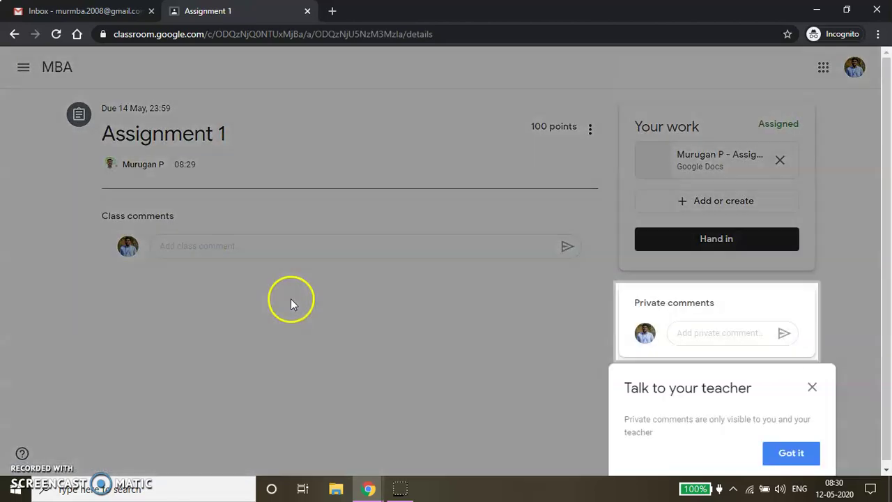
click(813, 387)
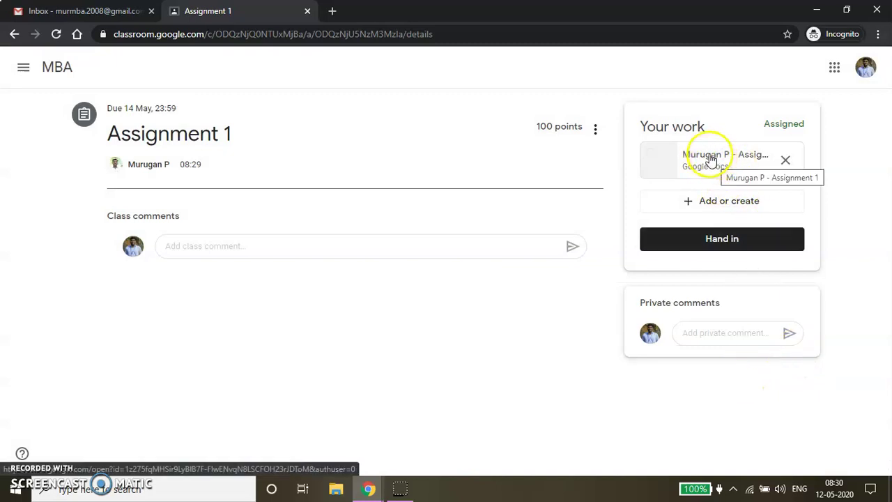
click(711, 159)
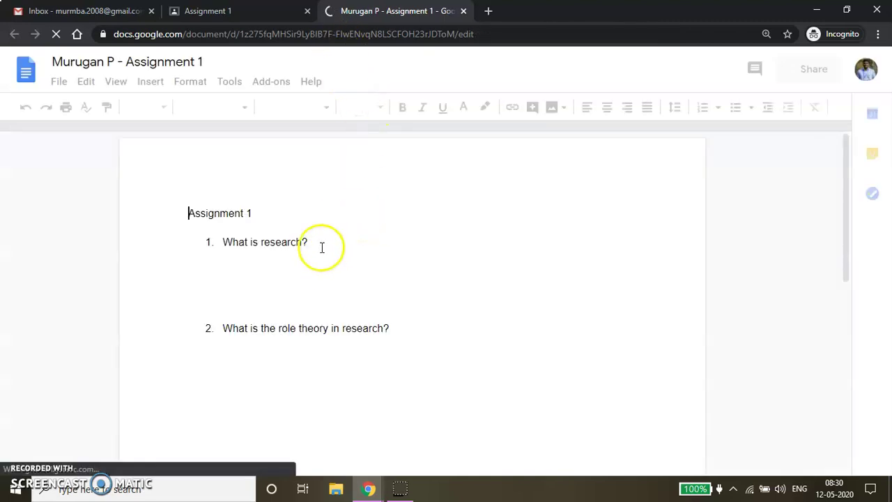
- Type placeholder answers under questions 1 and 2, removing the empty third list item
double_click(321, 240)
key(Return)
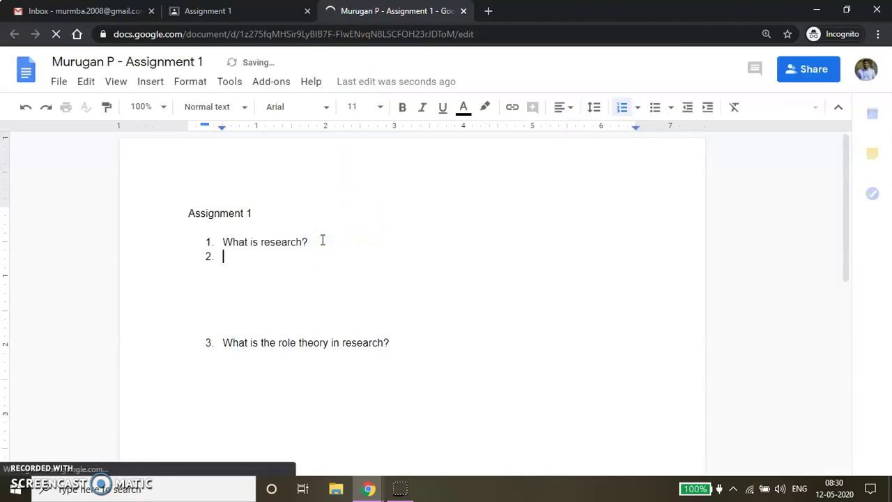
key(Return)
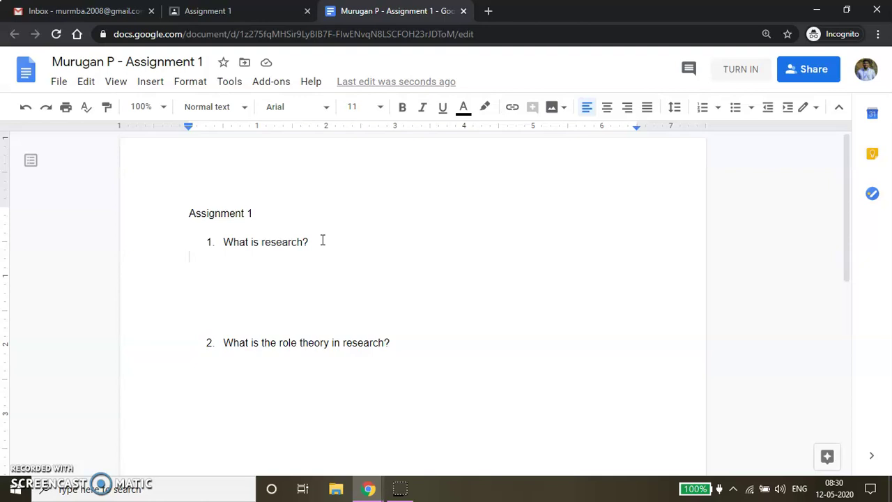
click(294, 326)
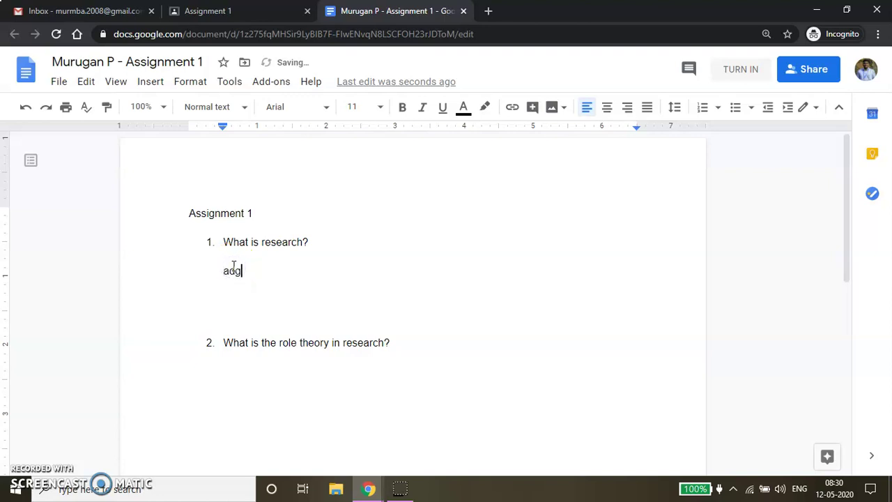
click(409, 341)
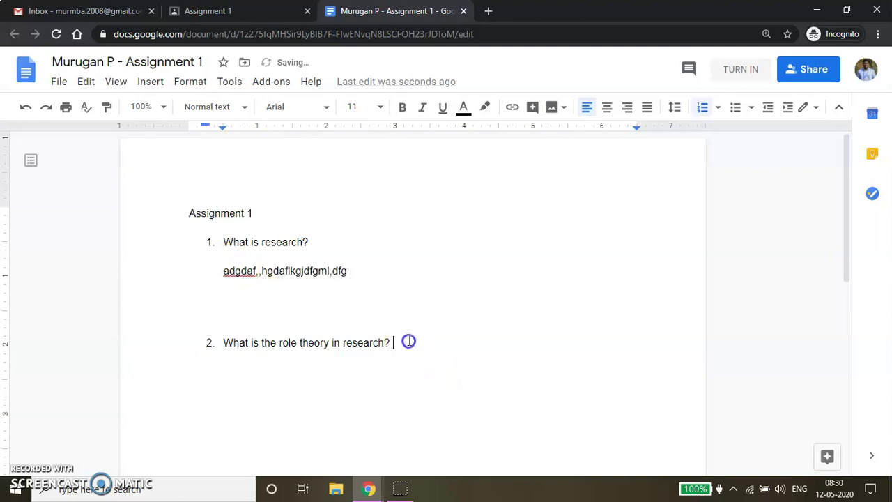
key(Return)
text(sag)
key(BackSpace)
key(BackSpace)
key(BackSpace)
key(BackSpace)
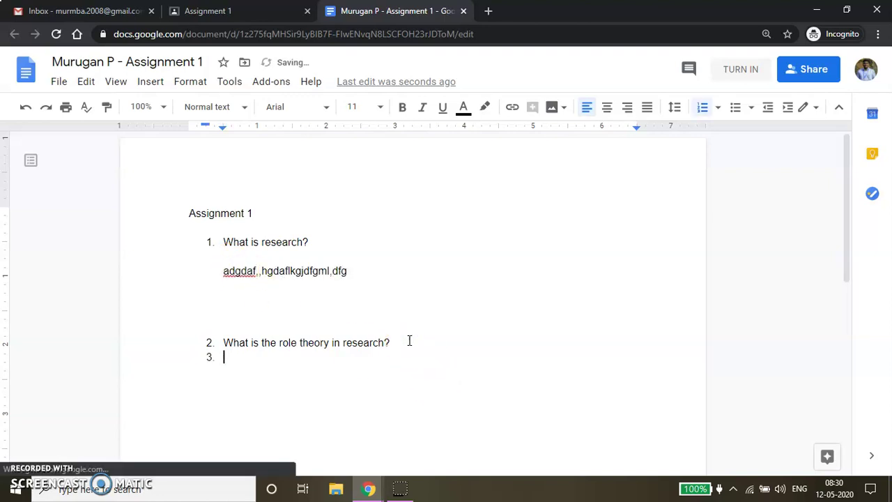
text(dfghadfgadfjlgjdkfgmdl;g,)
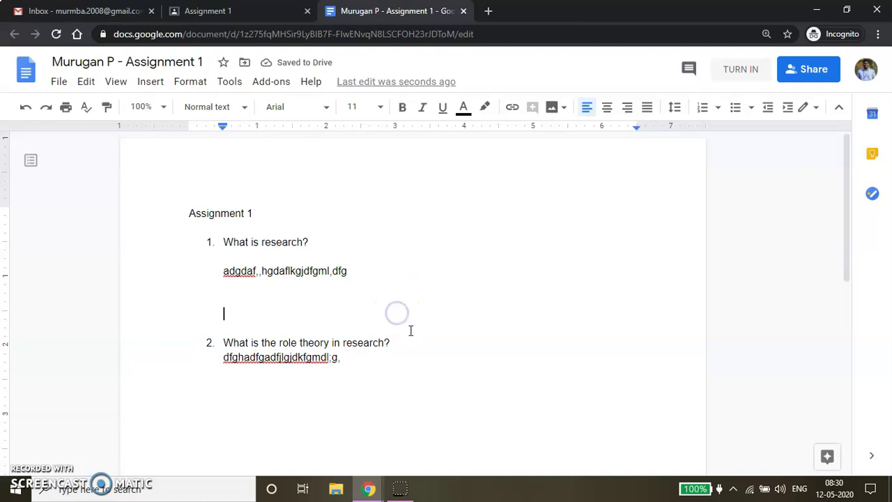
- Turn in the student's Assignment 1 copy, confirm Hand in, and close both extra tabs
click(743, 70)
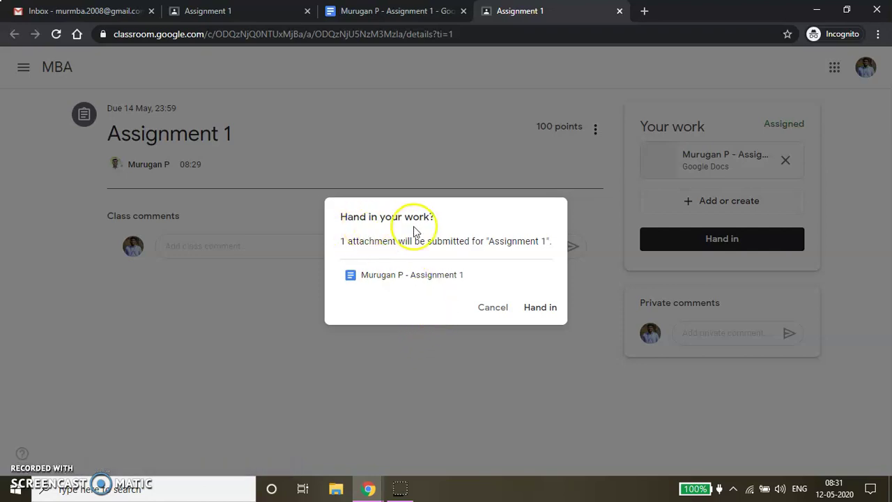
click(540, 307)
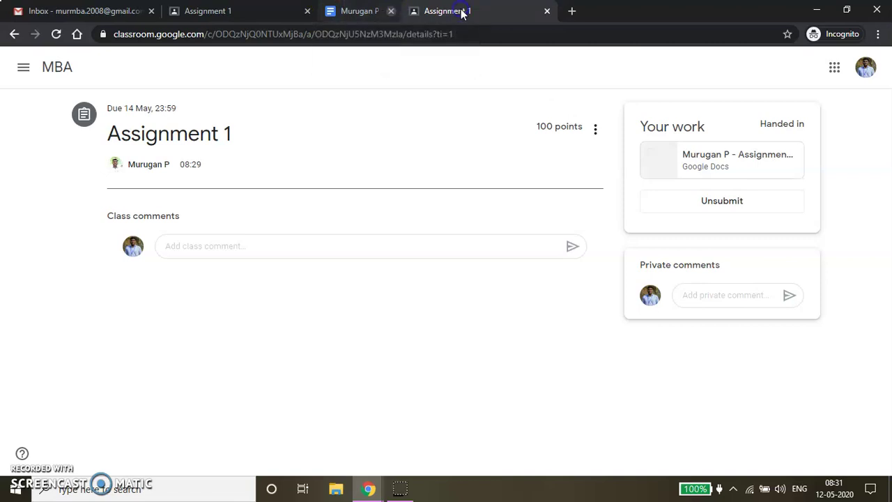
click(463, 11)
click(463, 11)
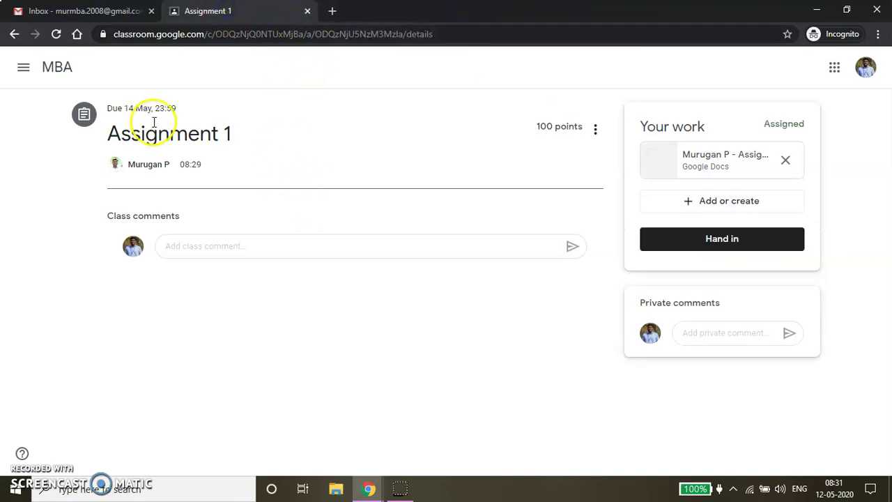
- Confirm Assignment 1 shows Handed in on the student's Classwork page, then switch to the teacher's window
click(50, 69)
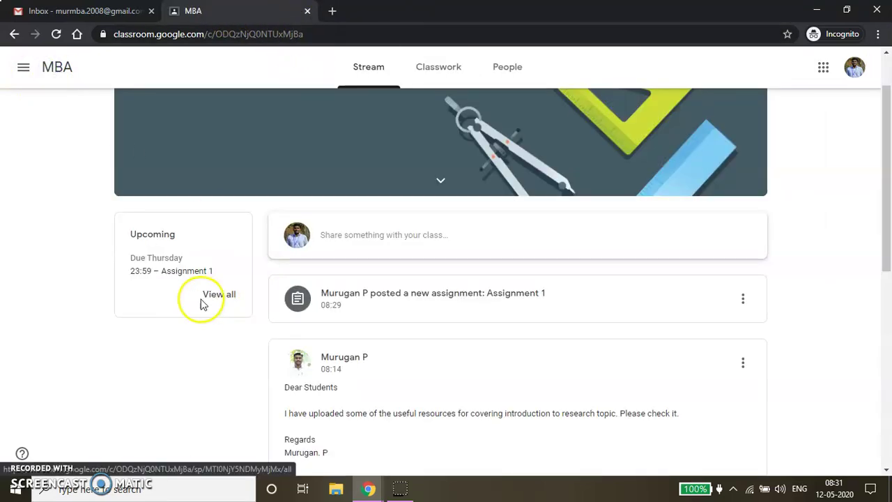
click(438, 69)
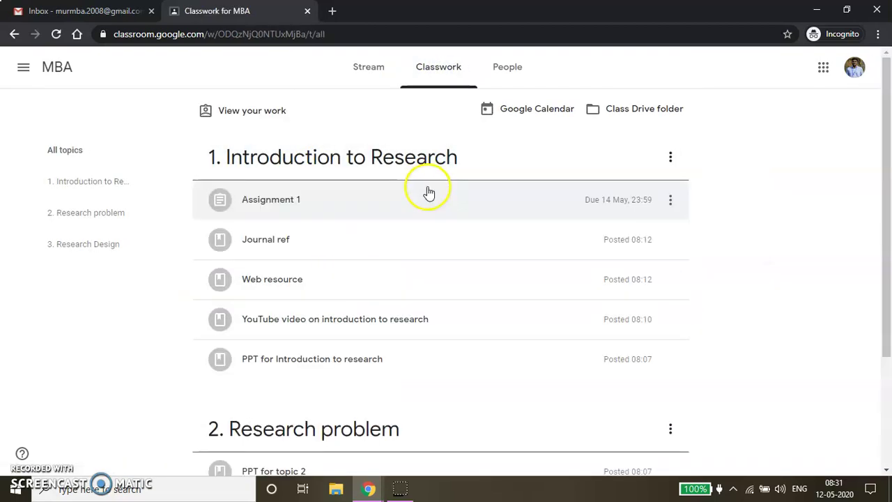
click(304, 203)
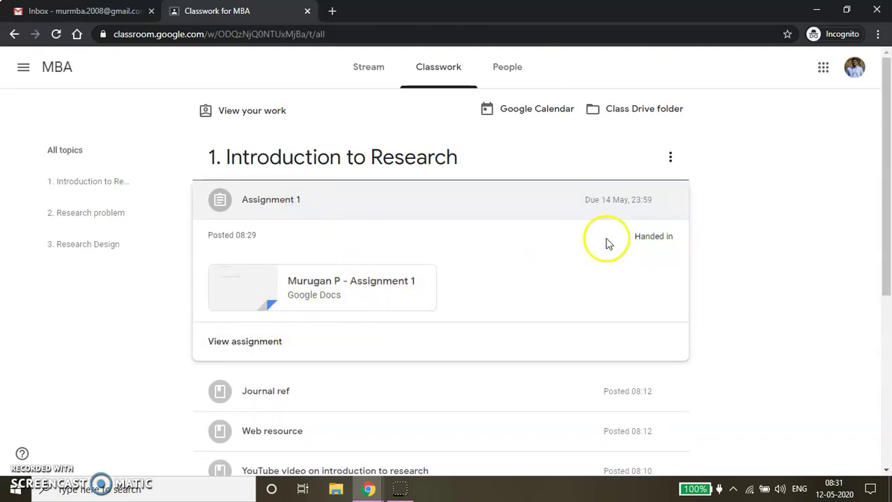
mouse_move(369, 488)
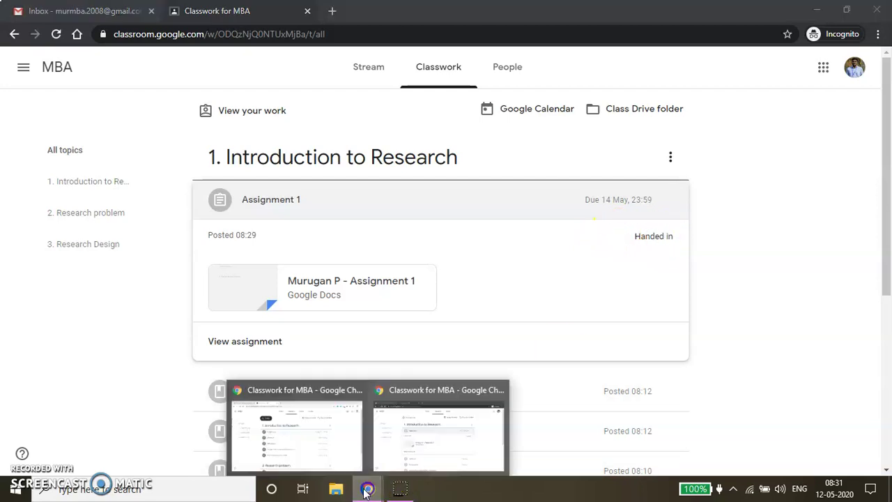
click(300, 441)
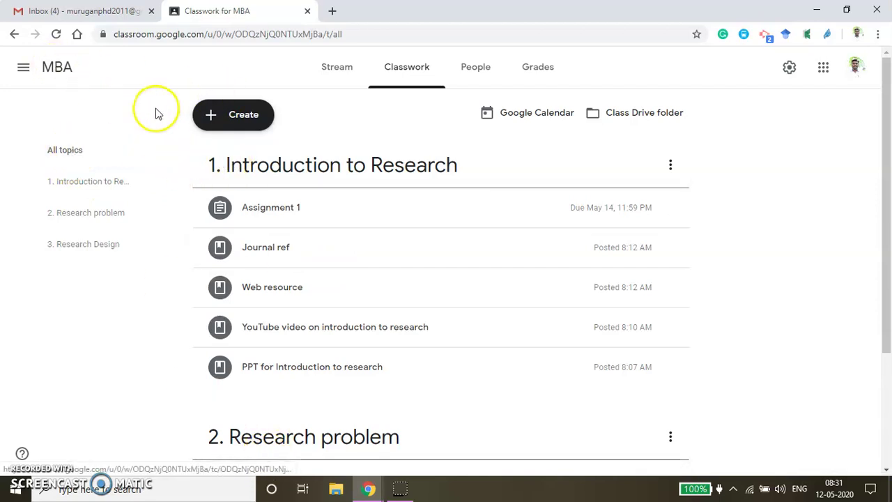
- From the MBA class stream, open Assignment 1's Student work under Upcoming
click(57, 74)
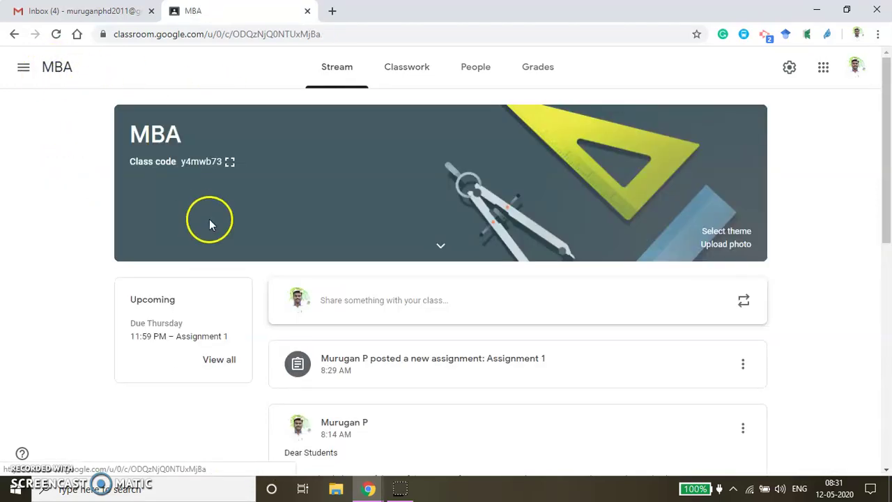
scroll(233, 362, down, 2)
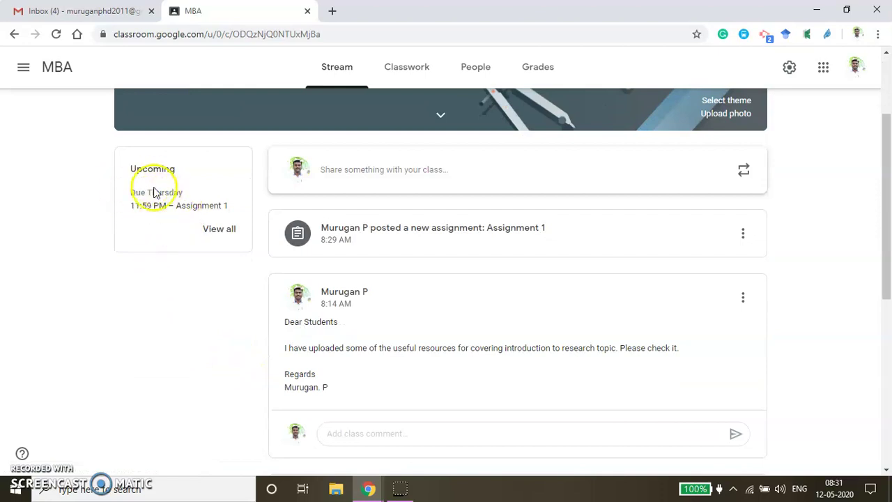
click(179, 207)
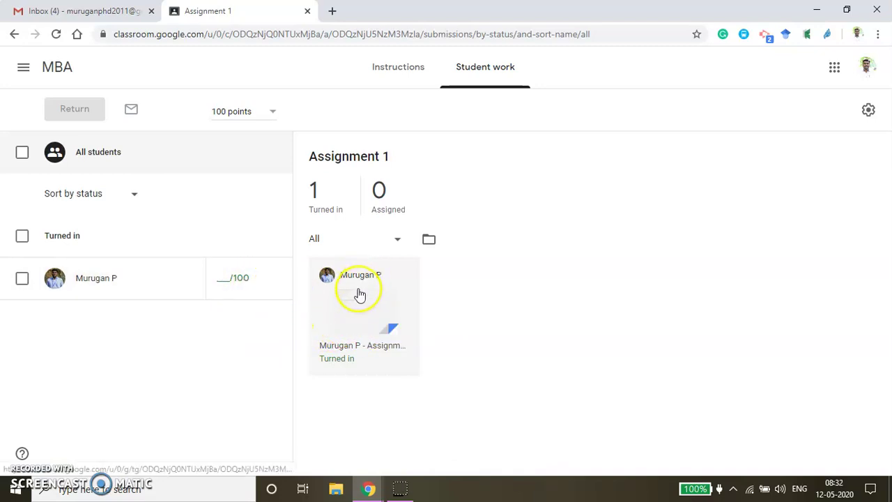
- Open the turned-in submission and comment 'good work' on the first answer
click(354, 311)
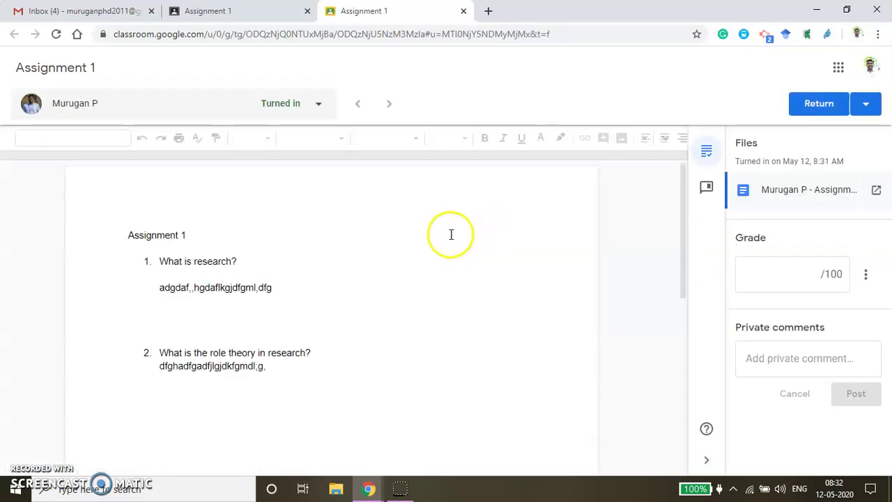
click(285, 286)
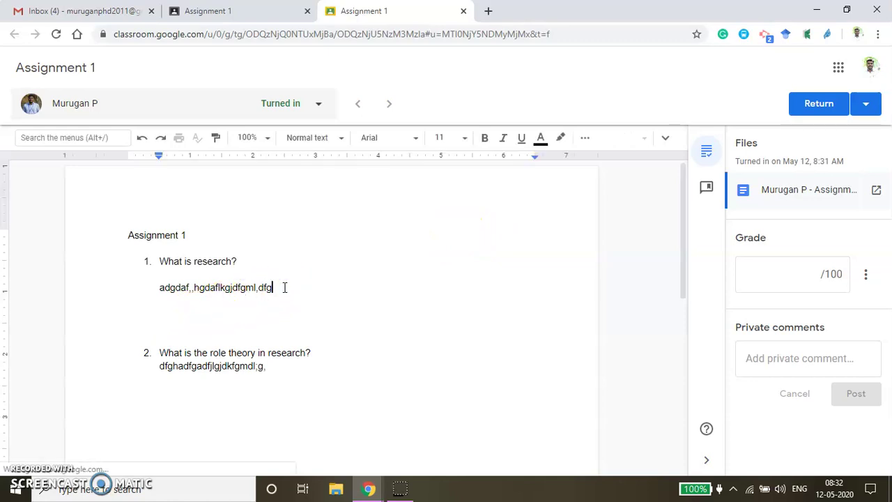
drag(274, 288, 155, 287)
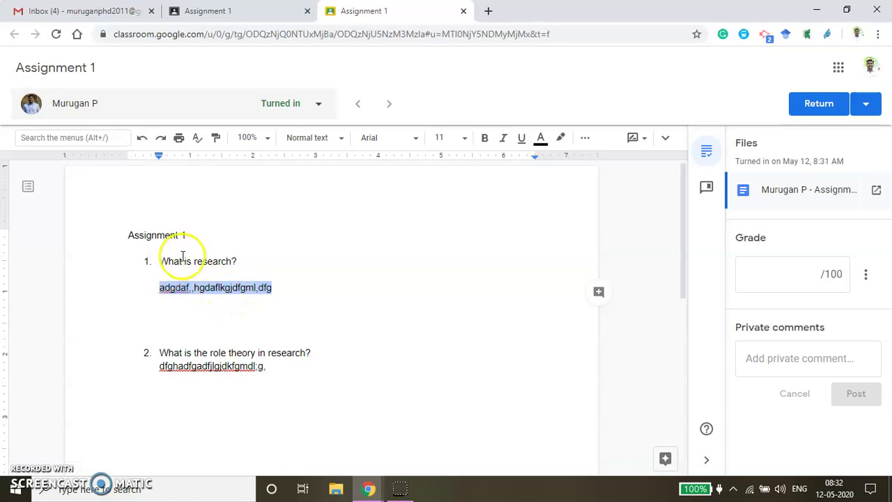
click(599, 293)
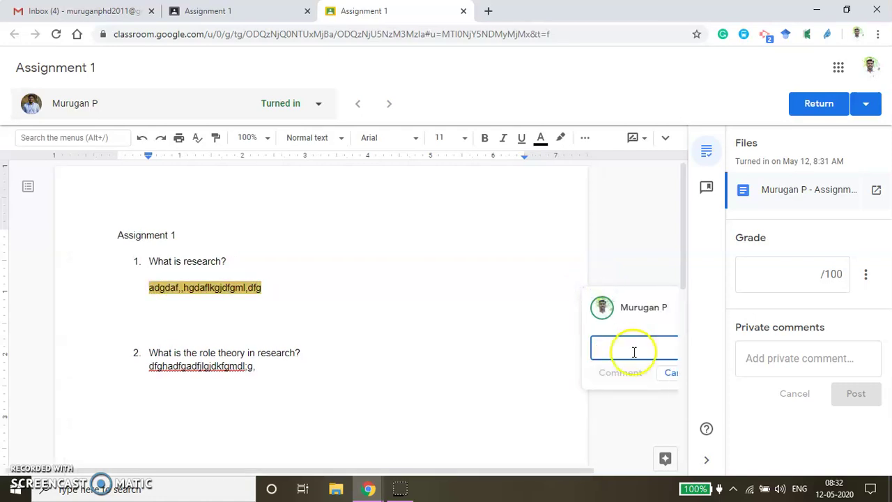
text(good work)
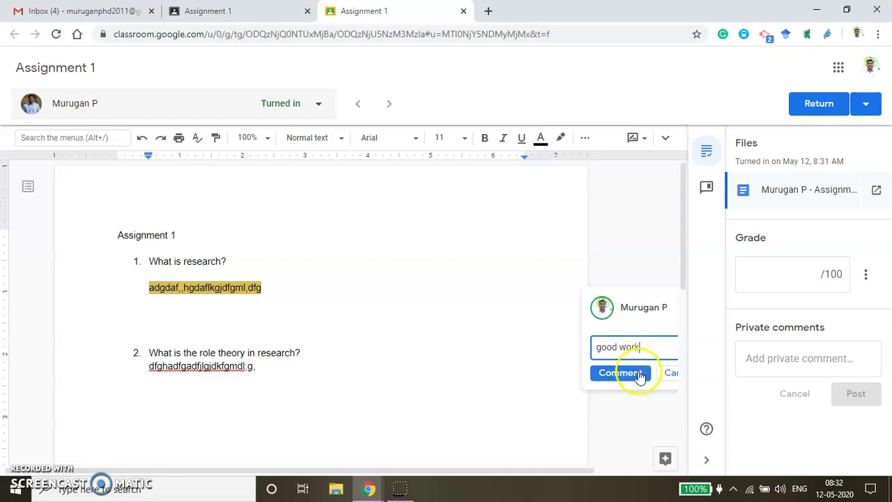
click(620, 373)
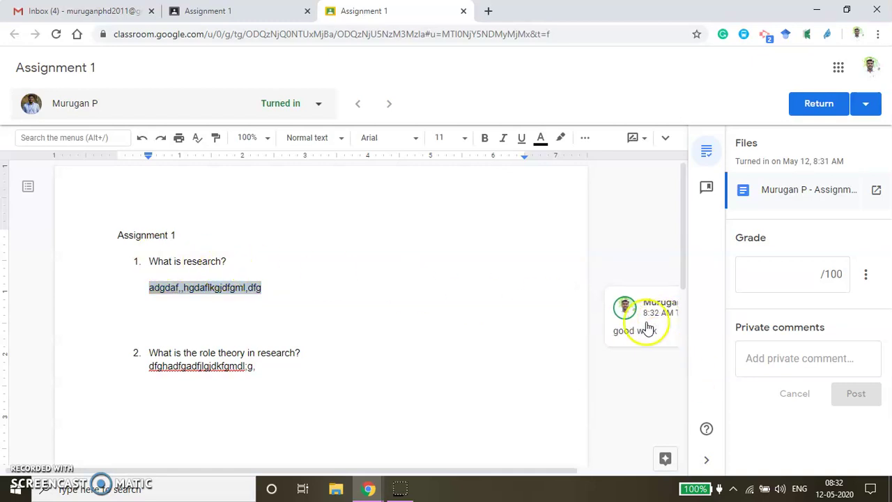
- Comment 'Need improvement' on the second answer
drag(256, 366, 122, 366)
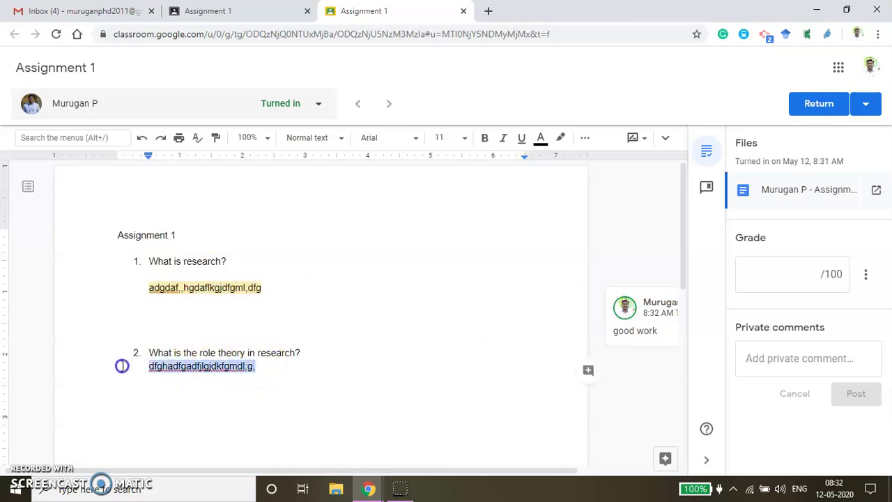
click(589, 371)
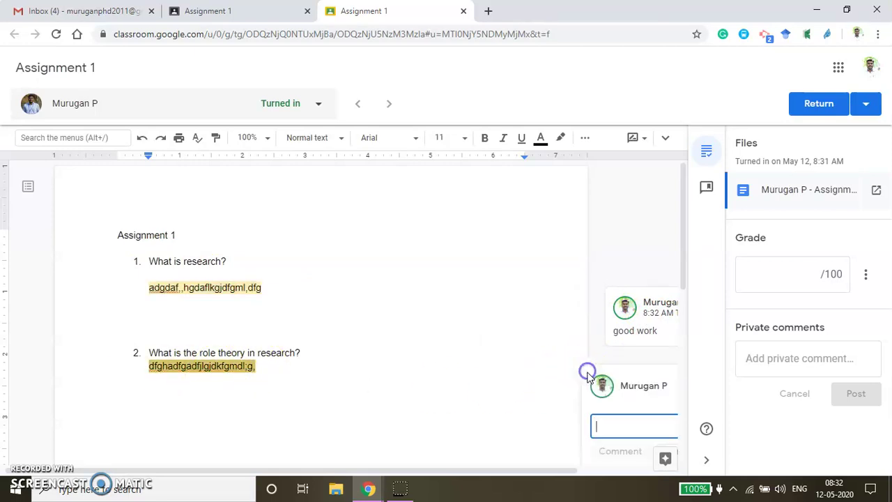
text(nice)
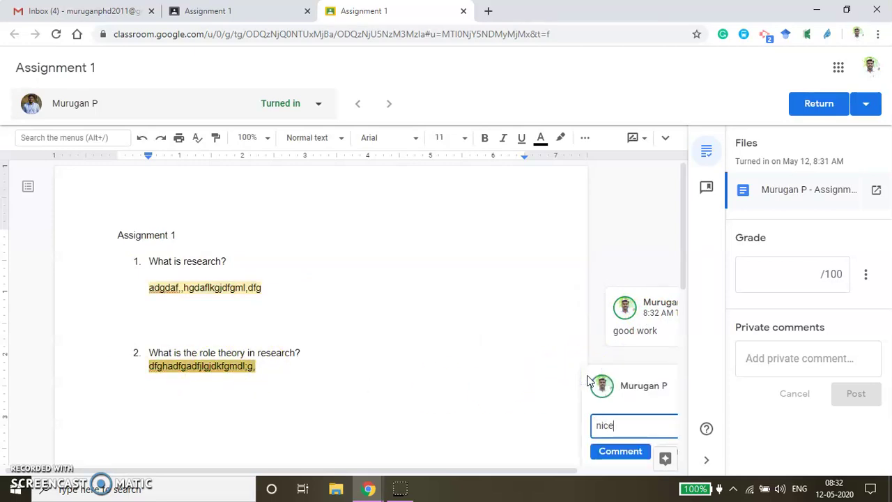
key(BackSpace)
key(BackSpace)
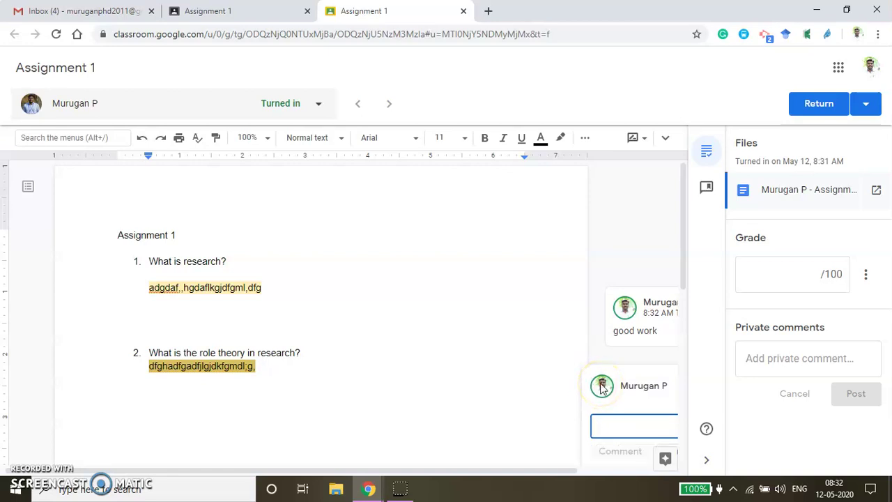
text(Need improvement)
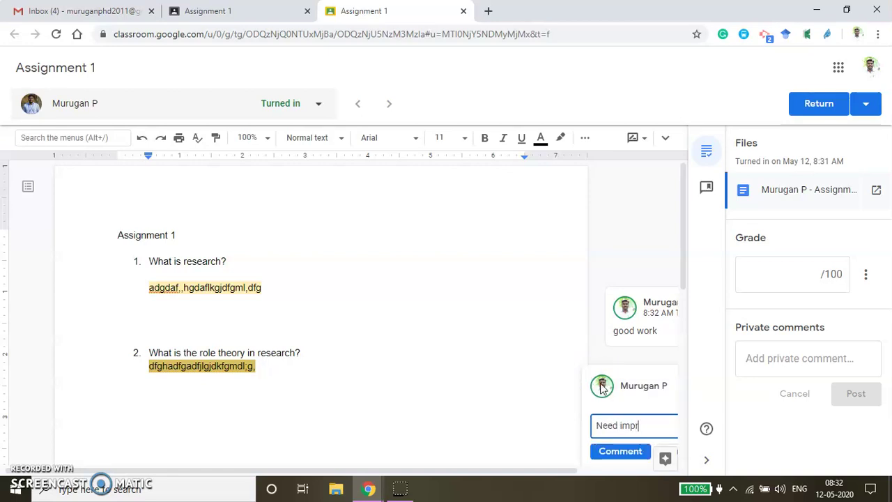
click(616, 452)
click(792, 271)
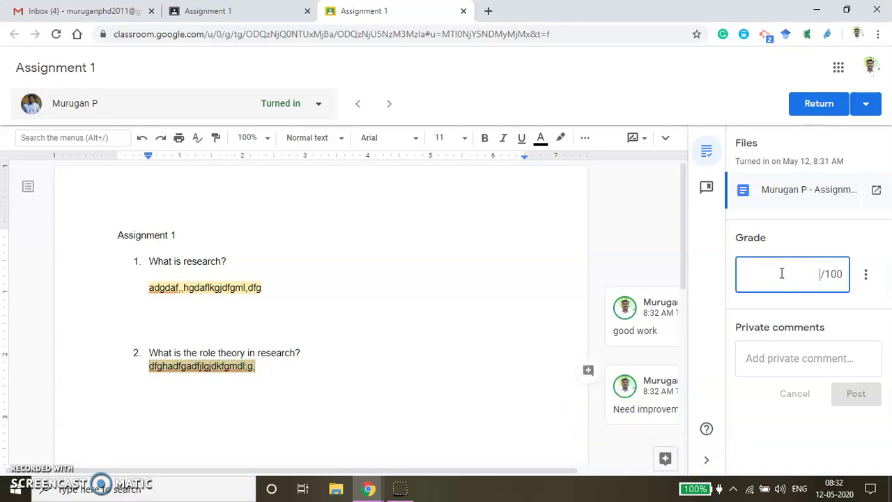
- Grade the submission 60/100, post the private comment 'Good work', and return it
click(781, 274)
click(781, 388)
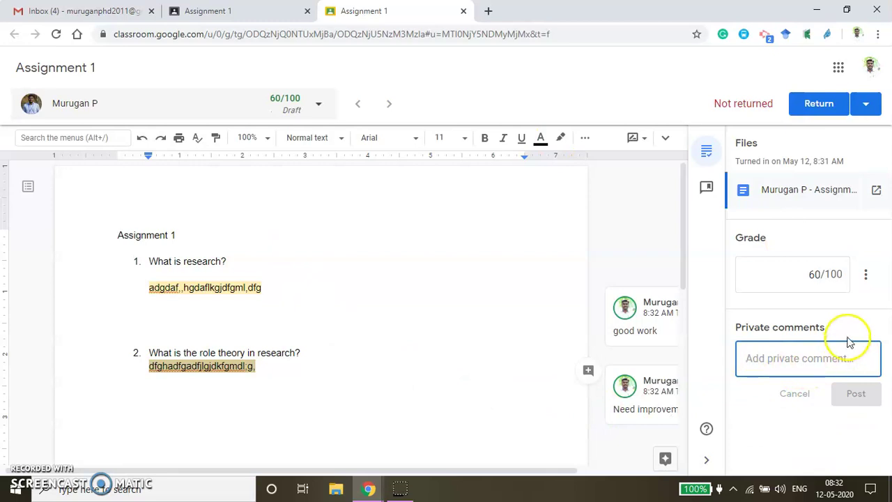
text(Good wo)
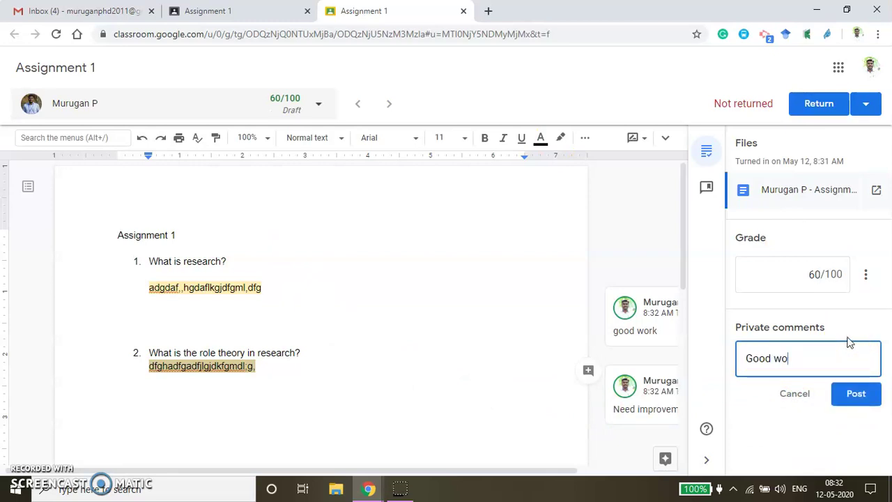
click(855, 396)
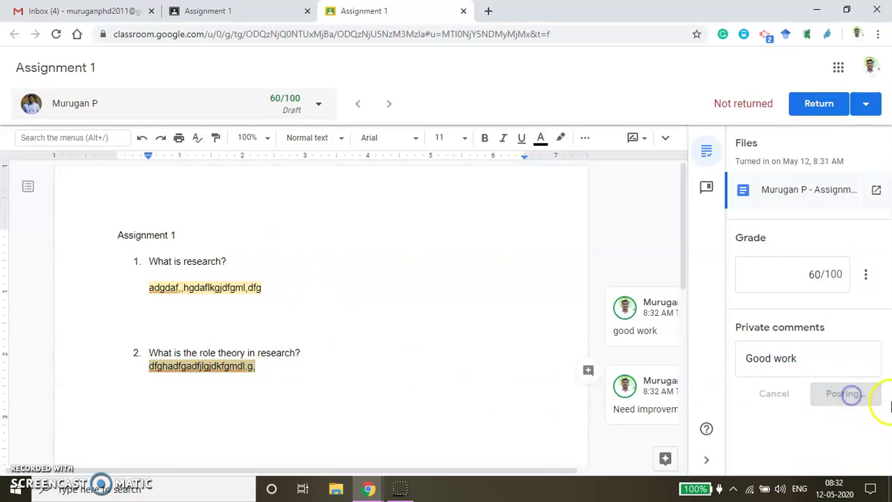
click(822, 109)
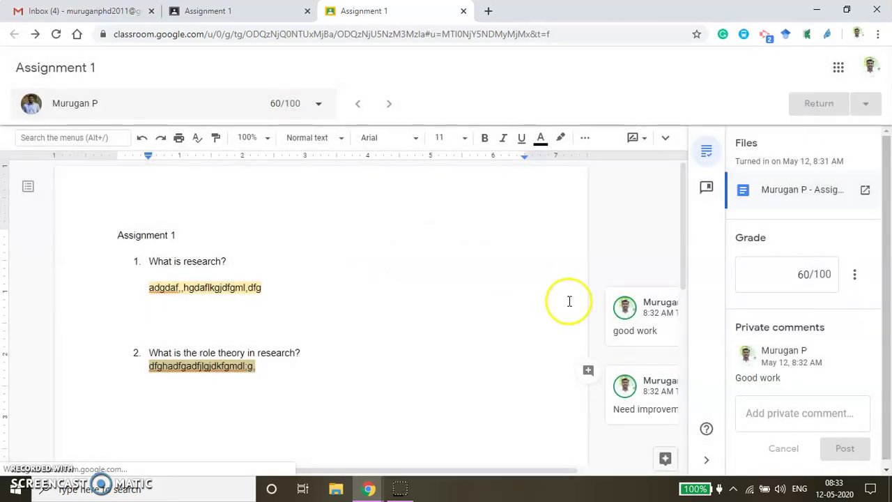
- Close the grading view and reopen Assignment 1 from the MBA class's Upcoming list
click(463, 12)
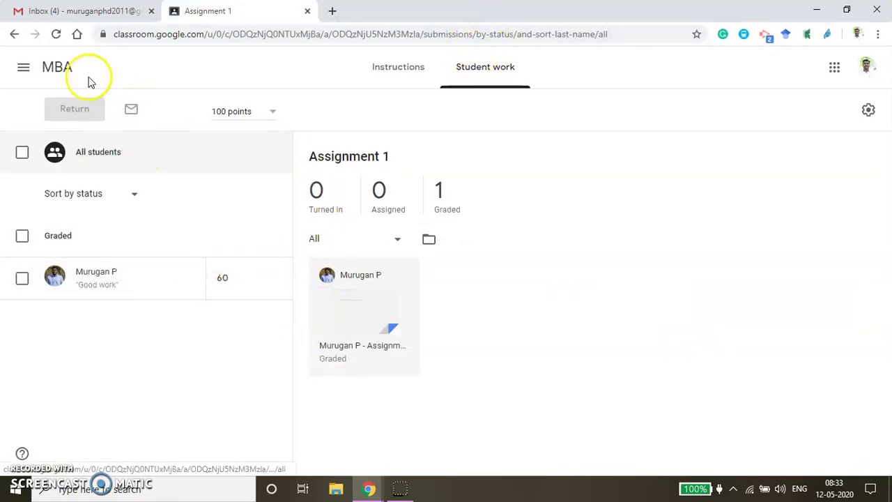
click(55, 67)
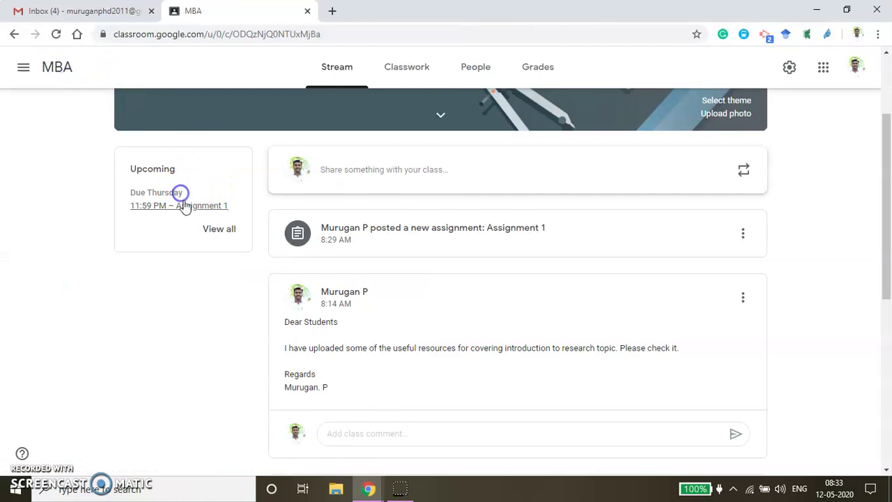
click(182, 205)
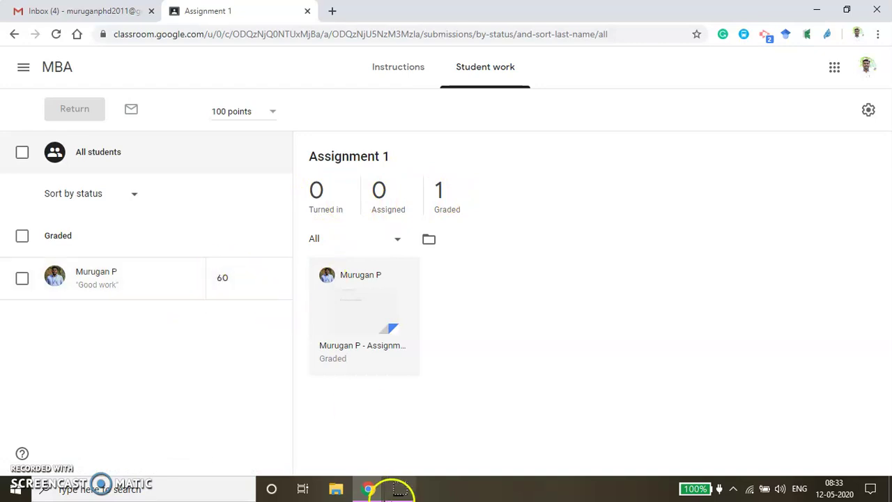
mouse_move(373, 488)
click(446, 438)
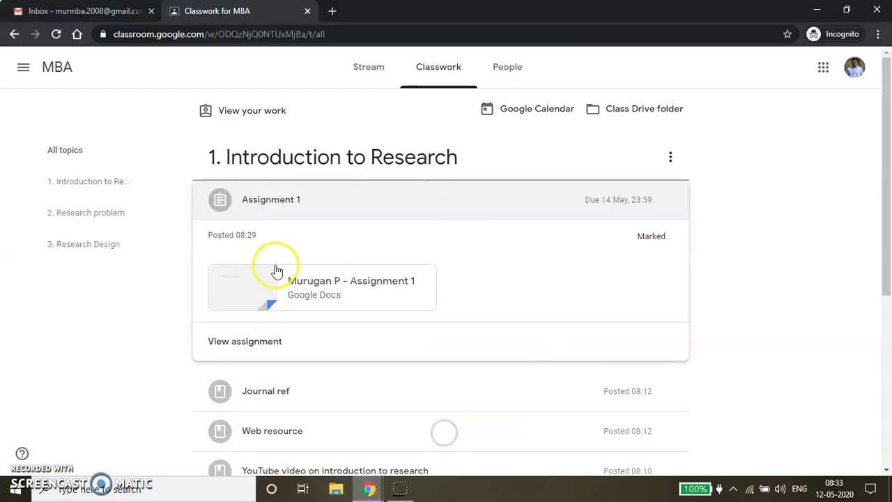
click(61, 75)
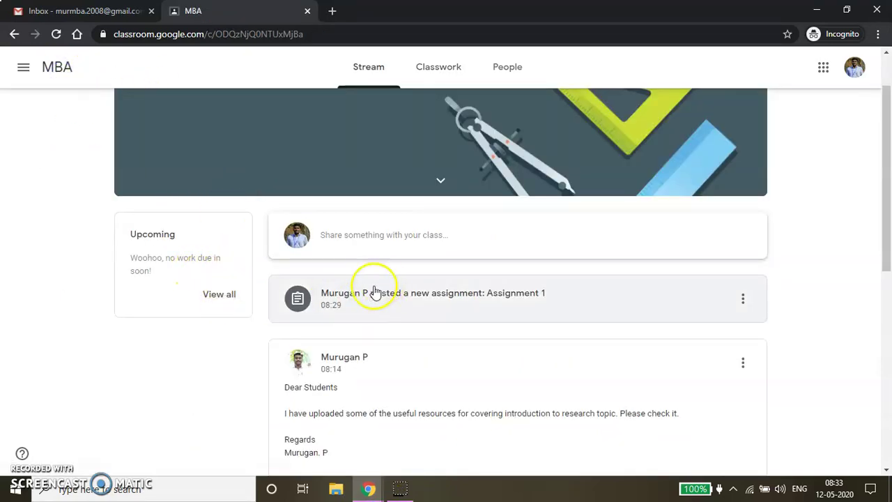
click(433, 73)
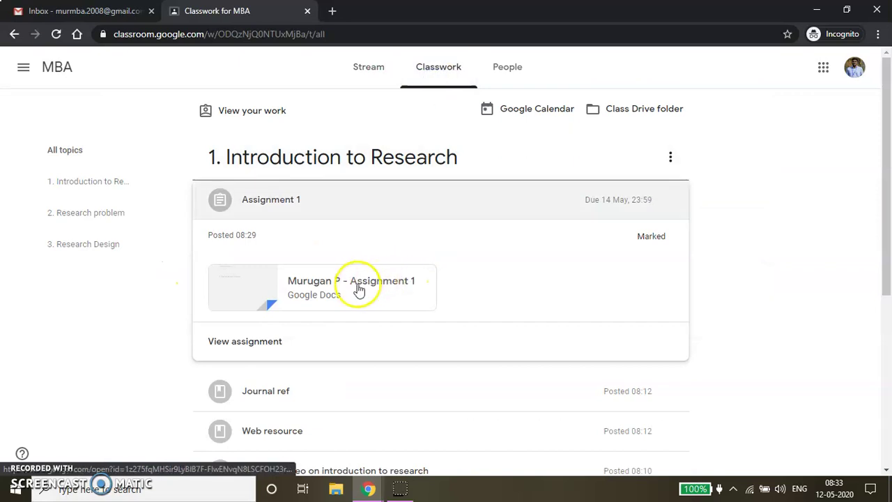
click(258, 342)
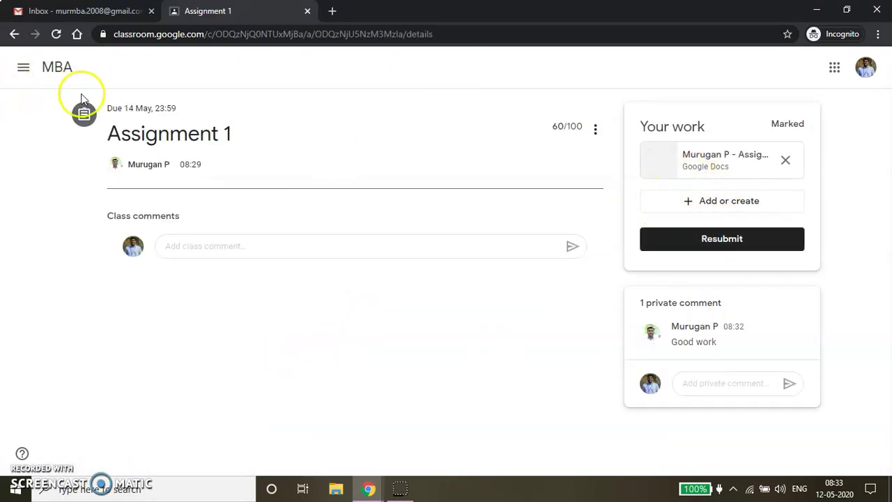
click(56, 67)
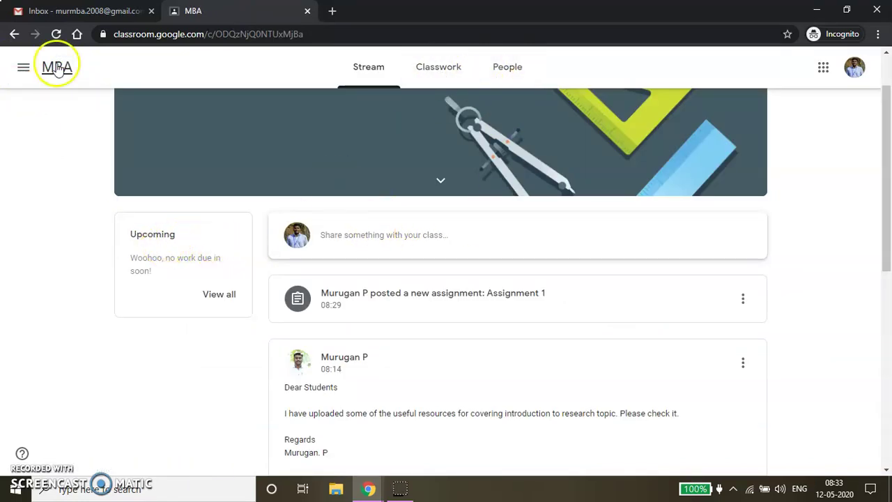
click(23, 67)
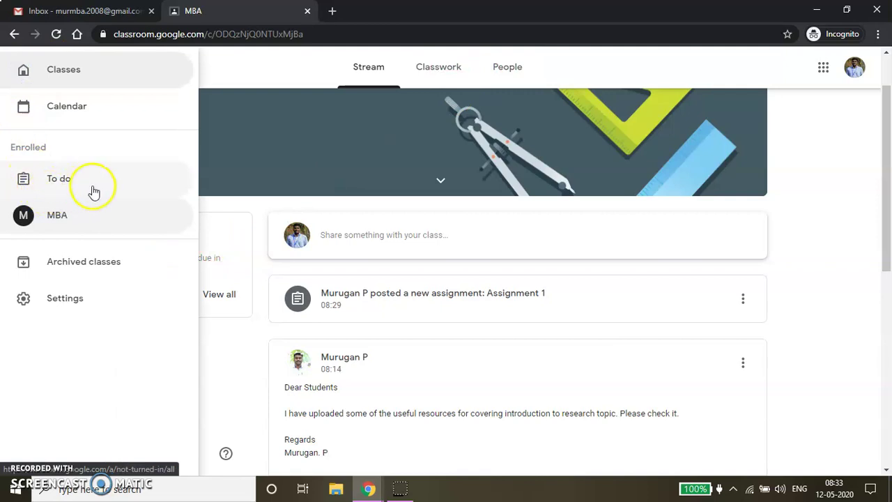
click(61, 221)
click(178, 261)
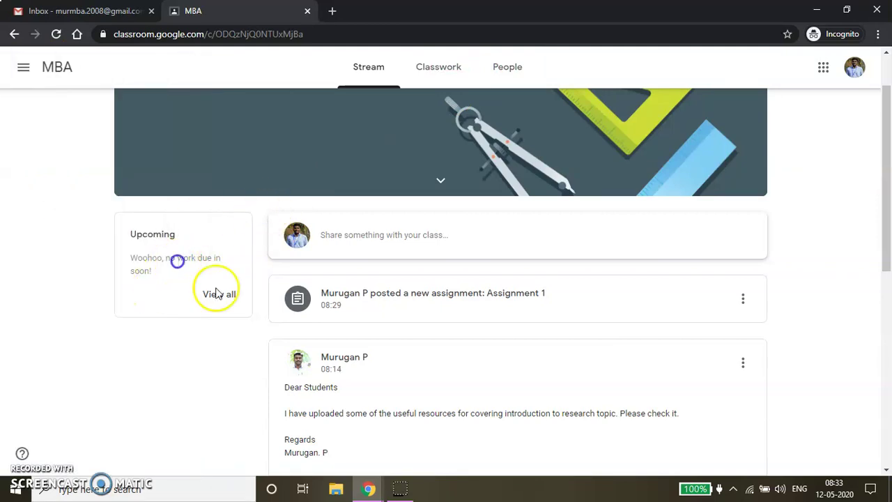
click(217, 294)
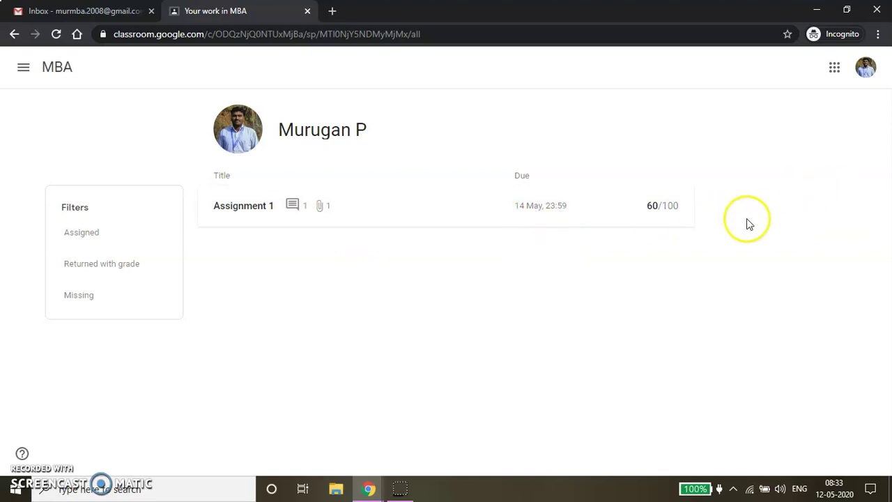
mouse_move(372, 490)
click(302, 448)
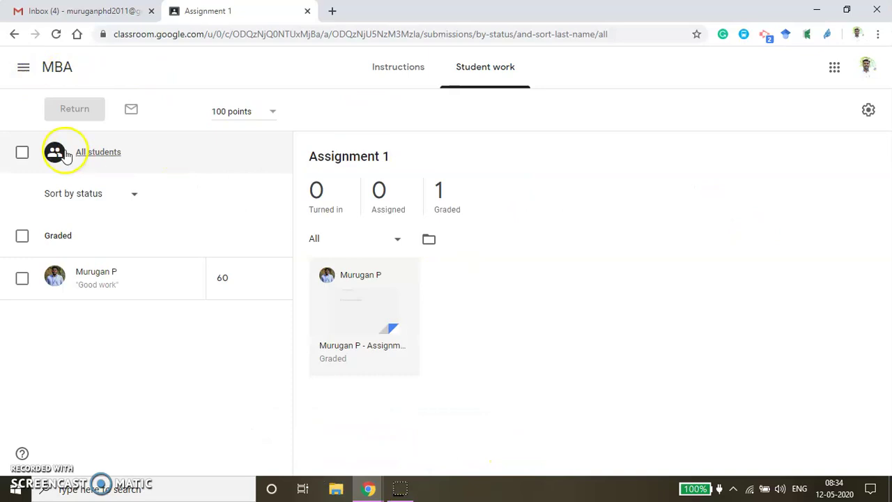
- Create a new MBA assignment from Classwork and show its attachment options
click(55, 64)
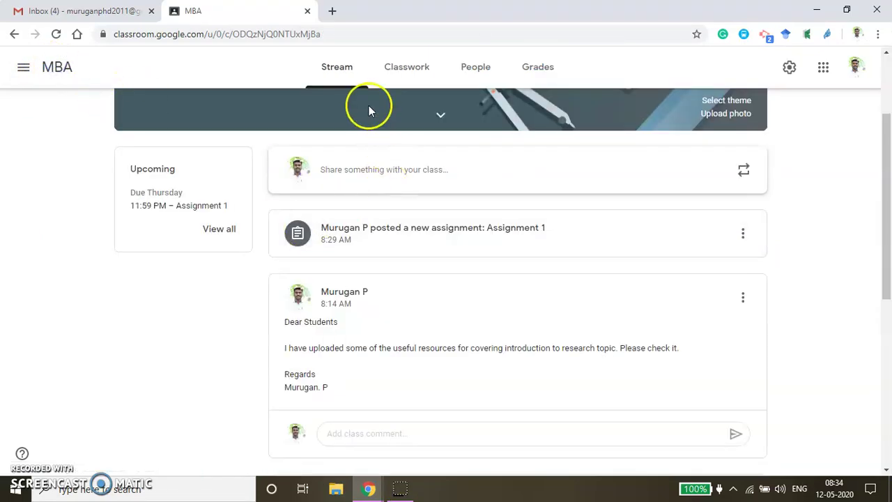
click(406, 70)
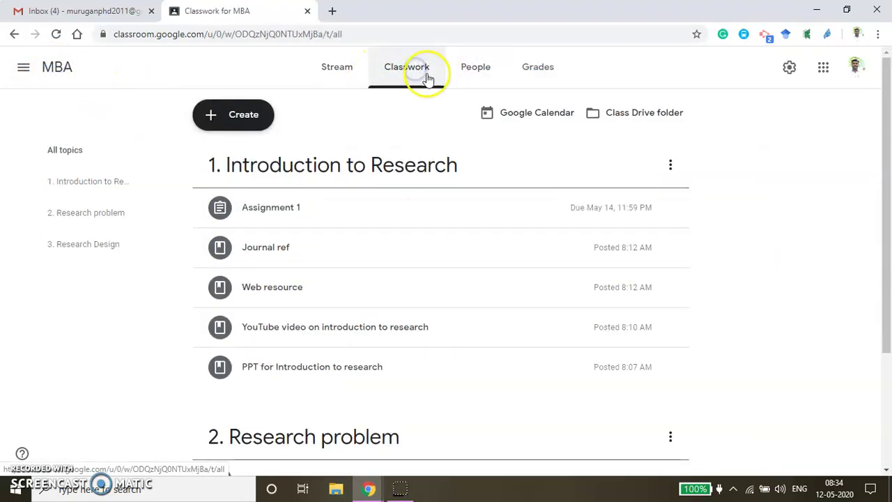
click(223, 115)
click(239, 151)
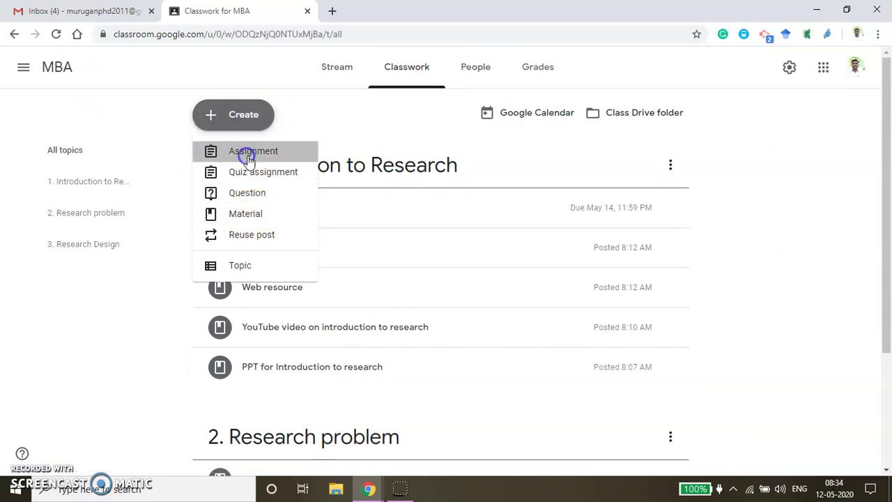
click(74, 253)
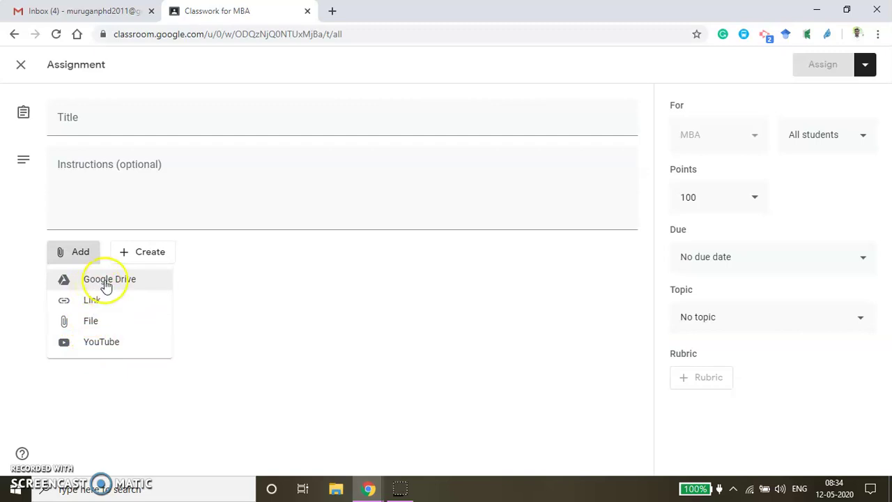
- Browse the Add and Create menus, then change Points to Ungraded and then 50
click(159, 258)
click(158, 258)
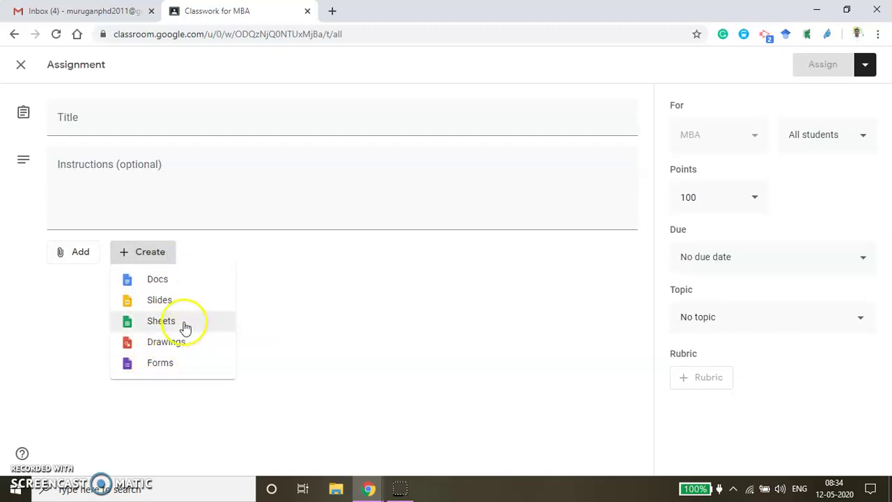
click(210, 320)
click(751, 202)
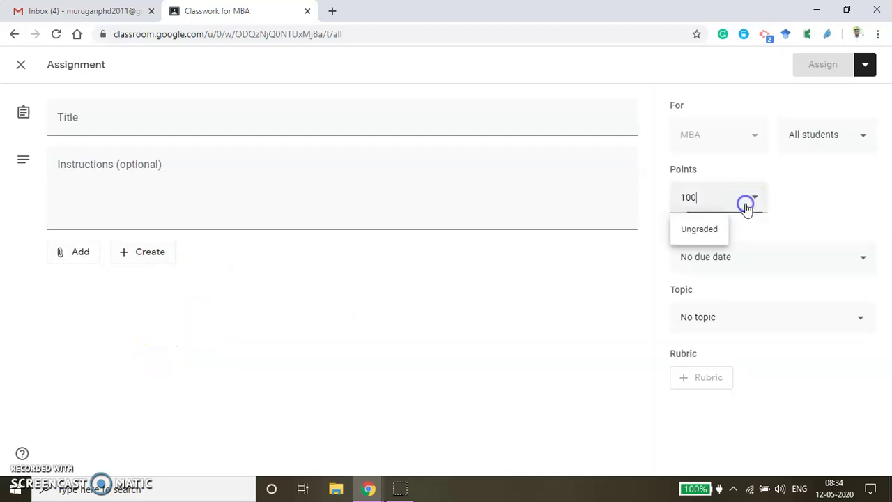
click(713, 232)
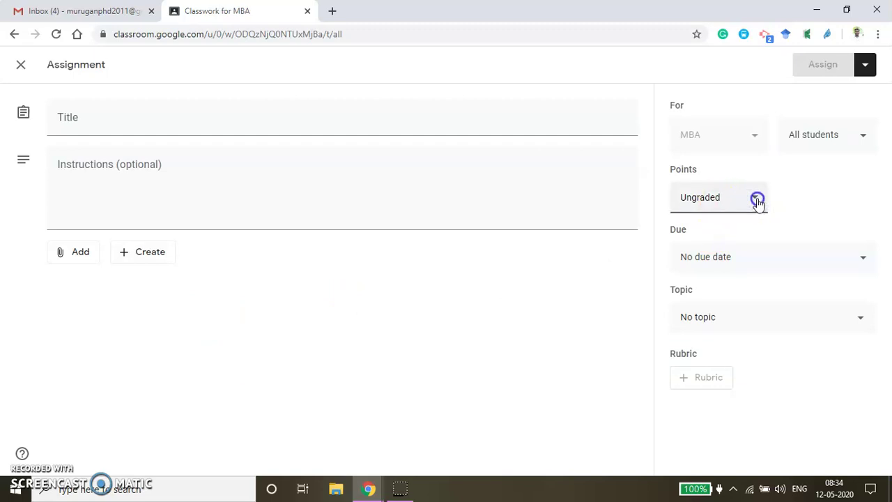
drag(730, 193, 651, 191)
text(1)
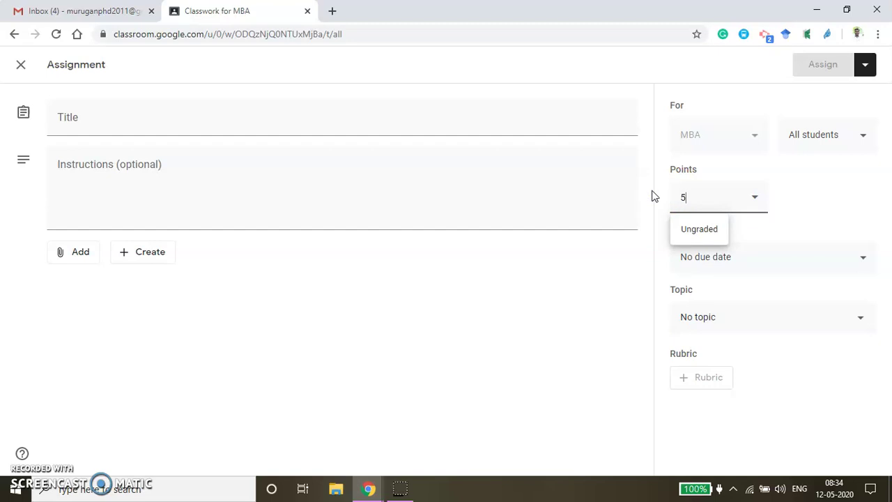
click(623, 300)
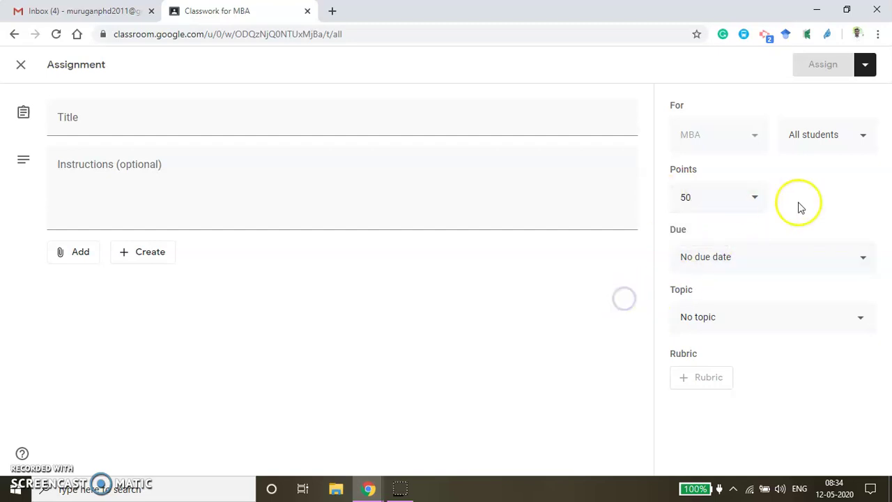
- Review the student, Due date and Topic dropdowns, leaving No topic
click(848, 138)
click(789, 220)
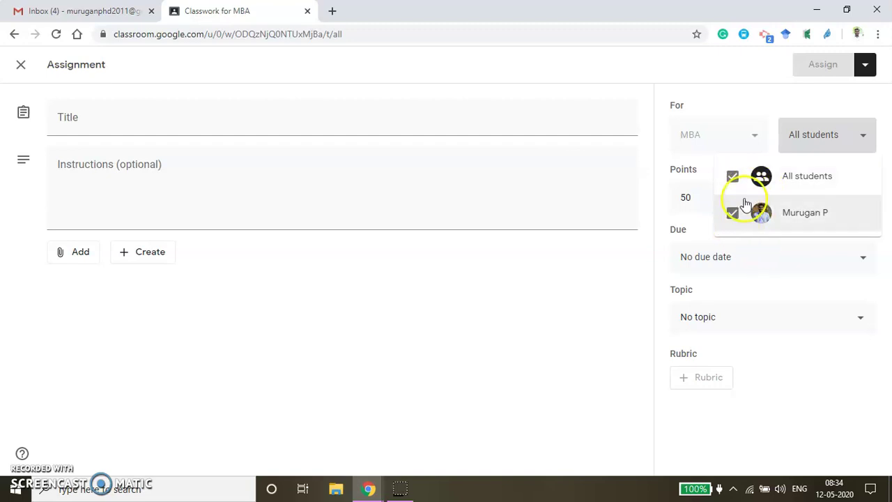
click(592, 309)
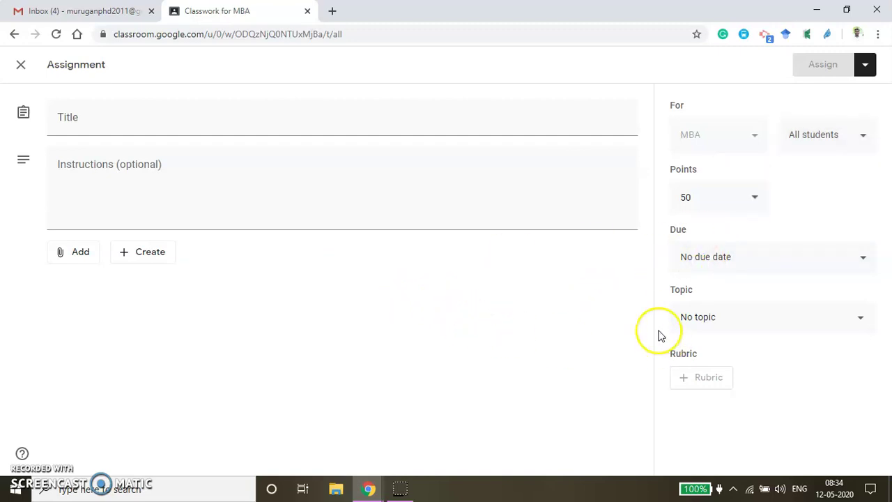
click(760, 261)
click(557, 363)
click(745, 318)
click(618, 411)
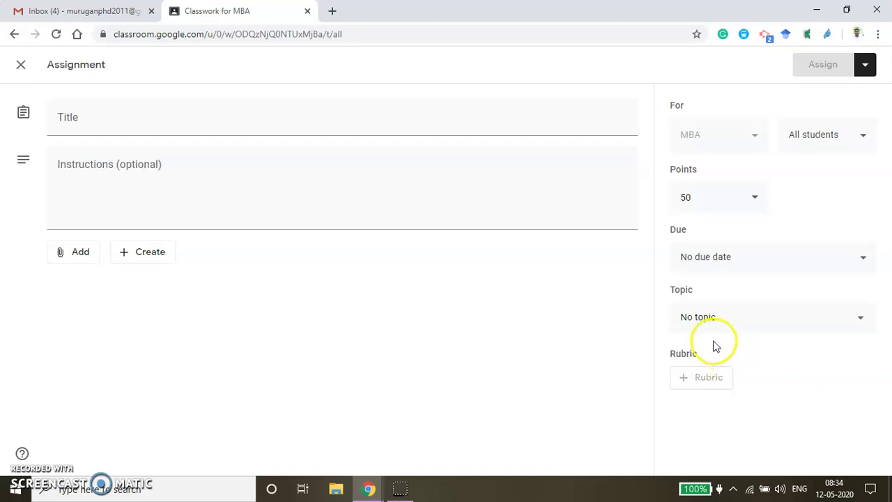
- Discard the unposted assignment form and return to the MBA Classwork page
click(147, 121)
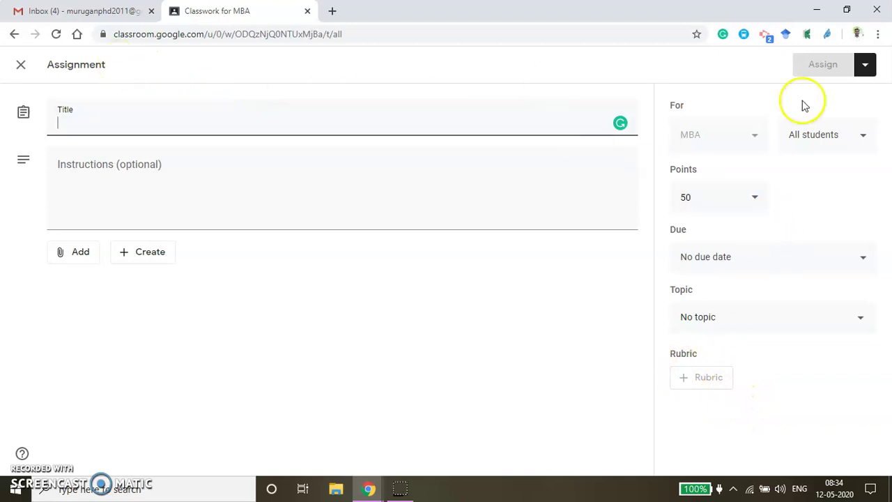
click(21, 64)
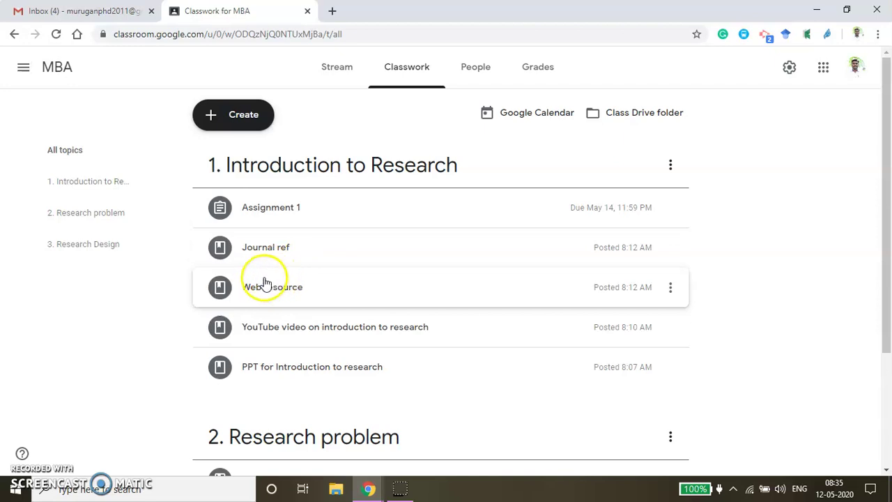
scroll(372, 337, down, 3)
scroll(372, 337, up, 3)
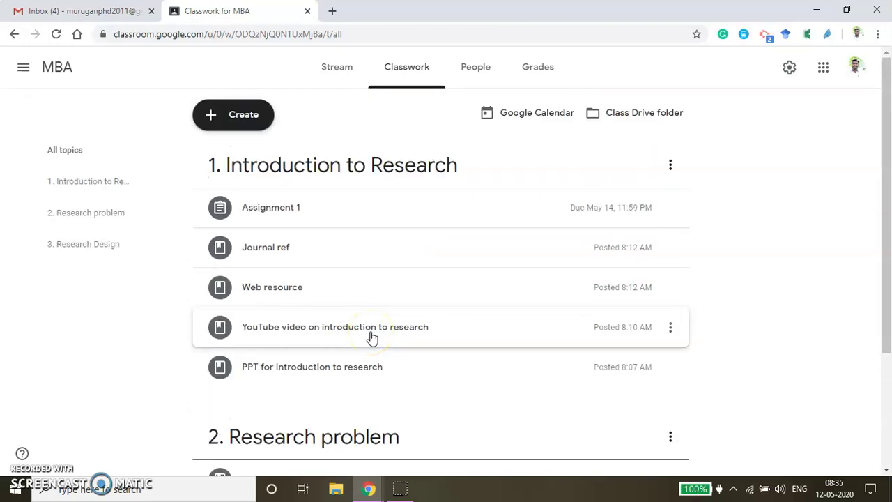